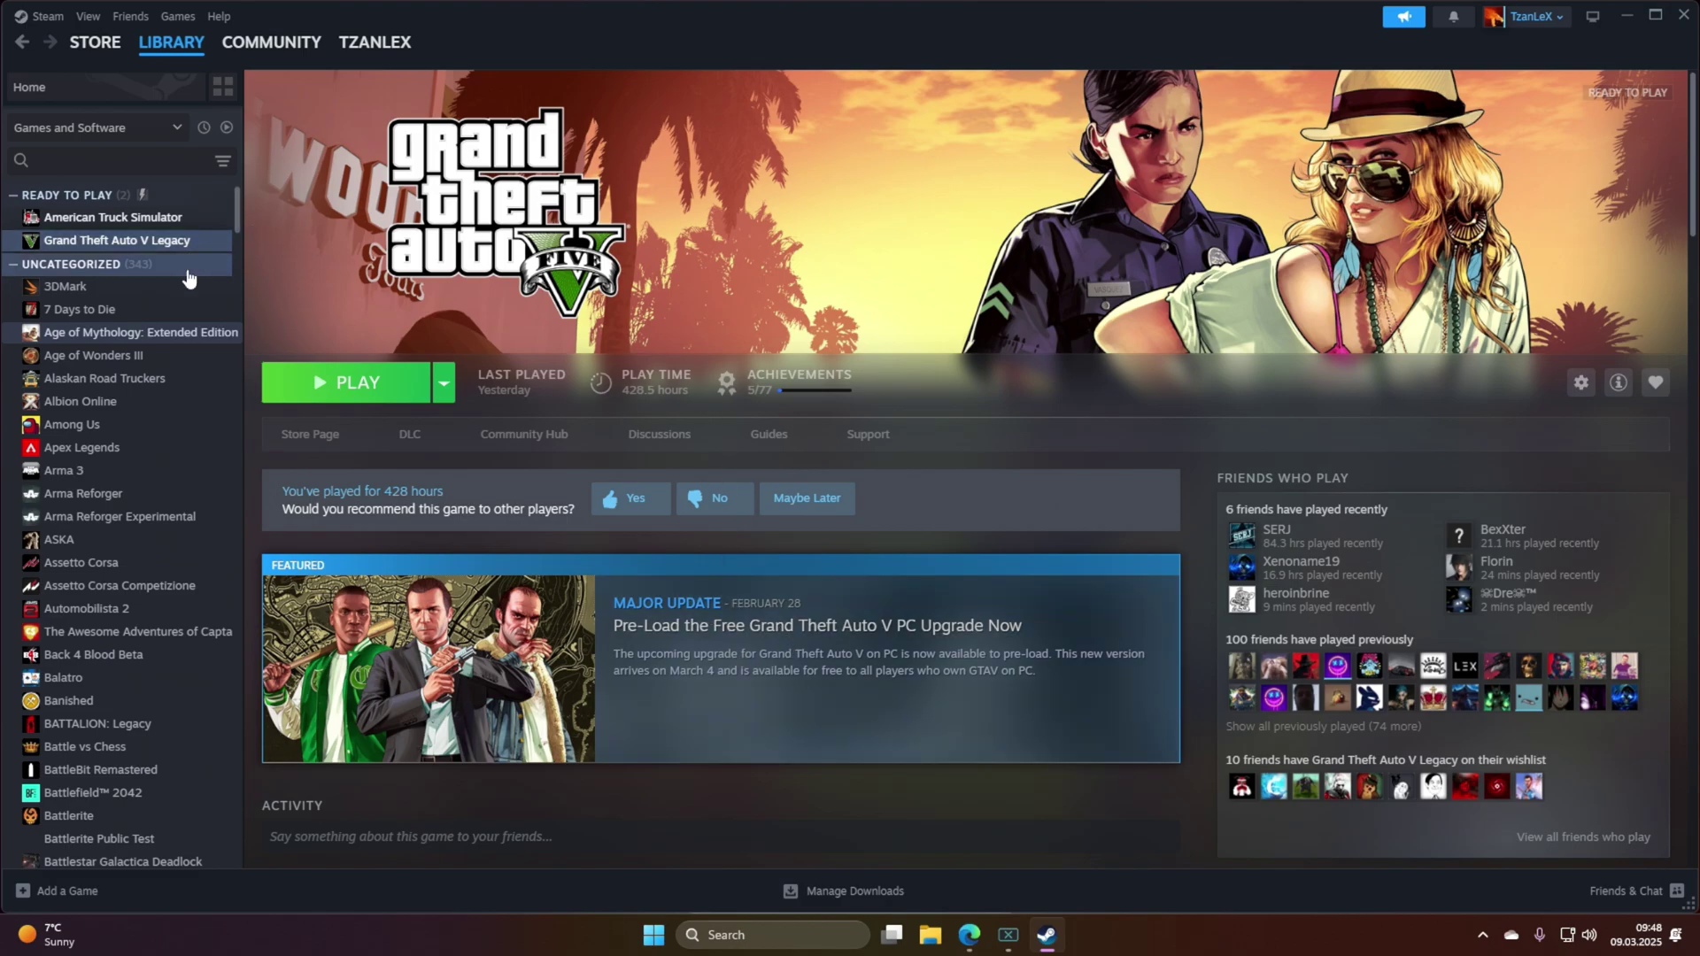
Filter the game library by "gra" to find the Grand Theft Auto V editions.
left_click(129, 152)
type("gta")
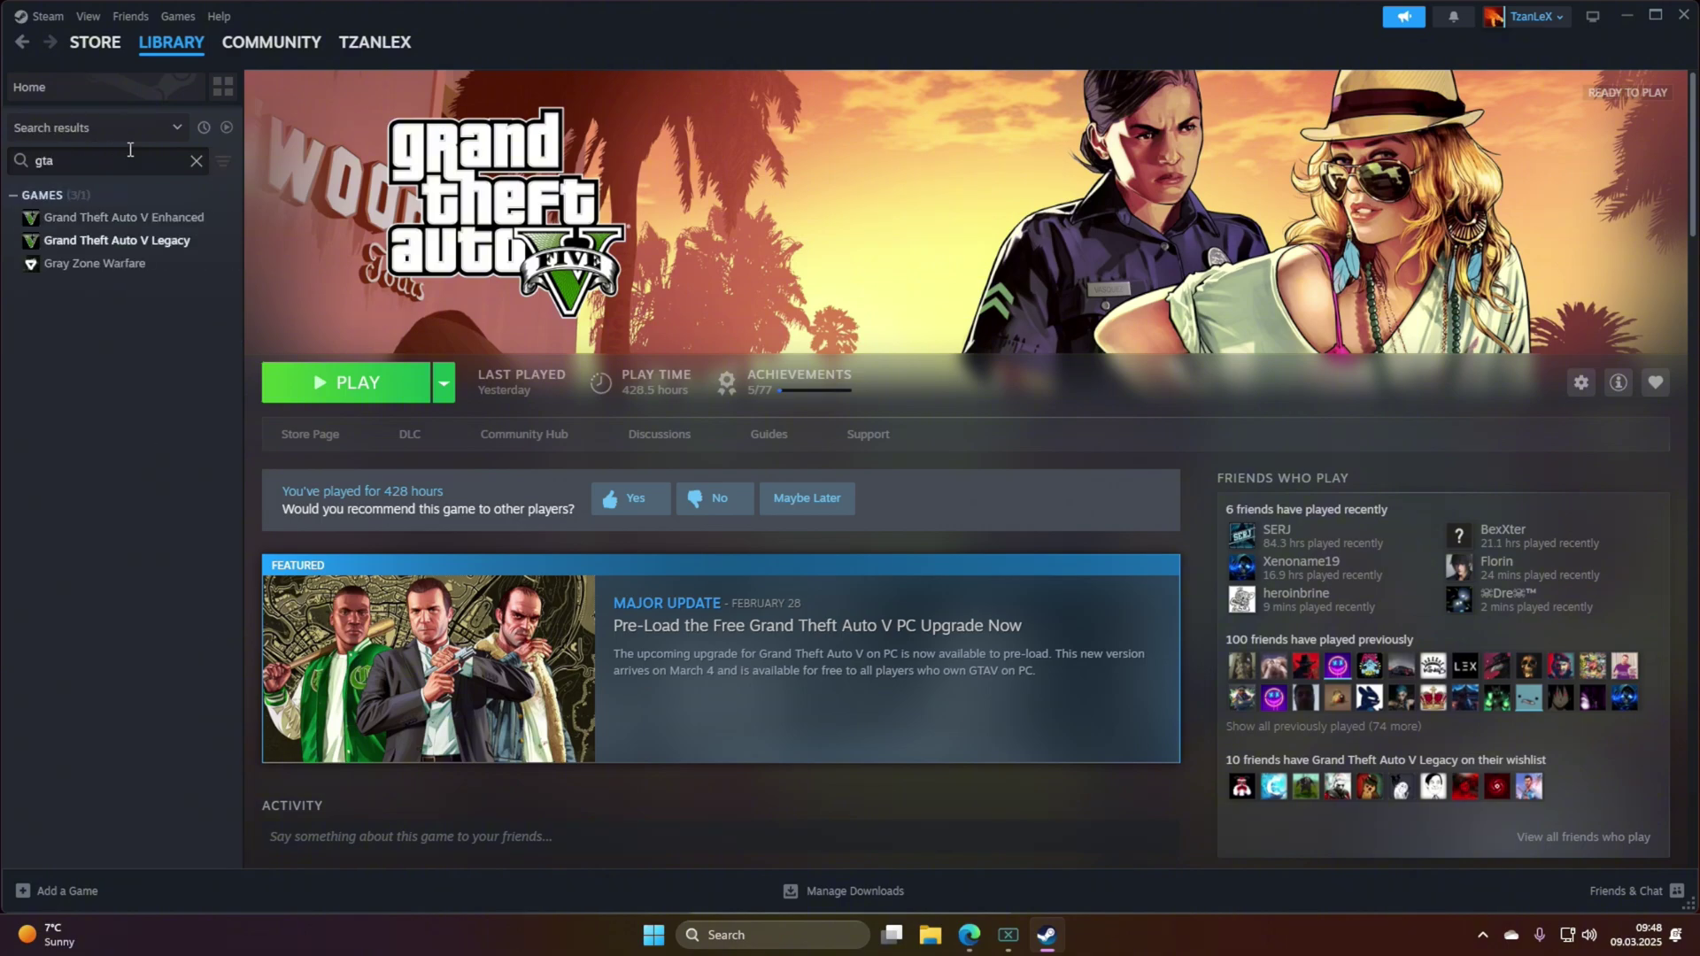
key("BackSpace")
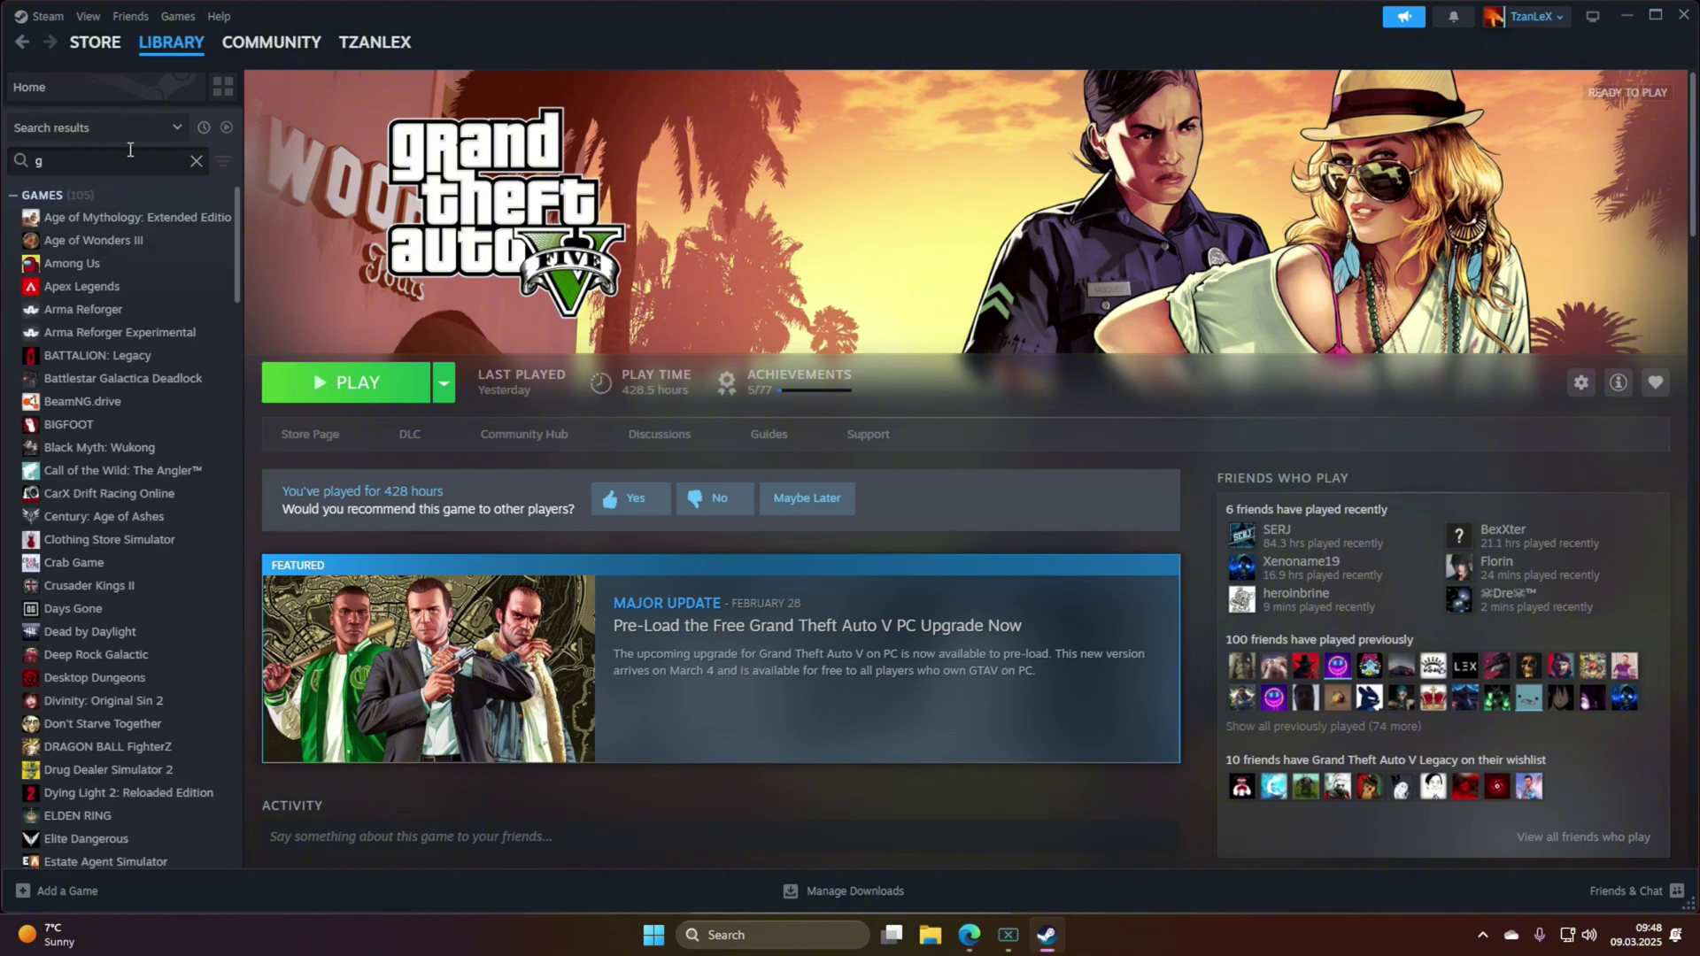
type("ra")
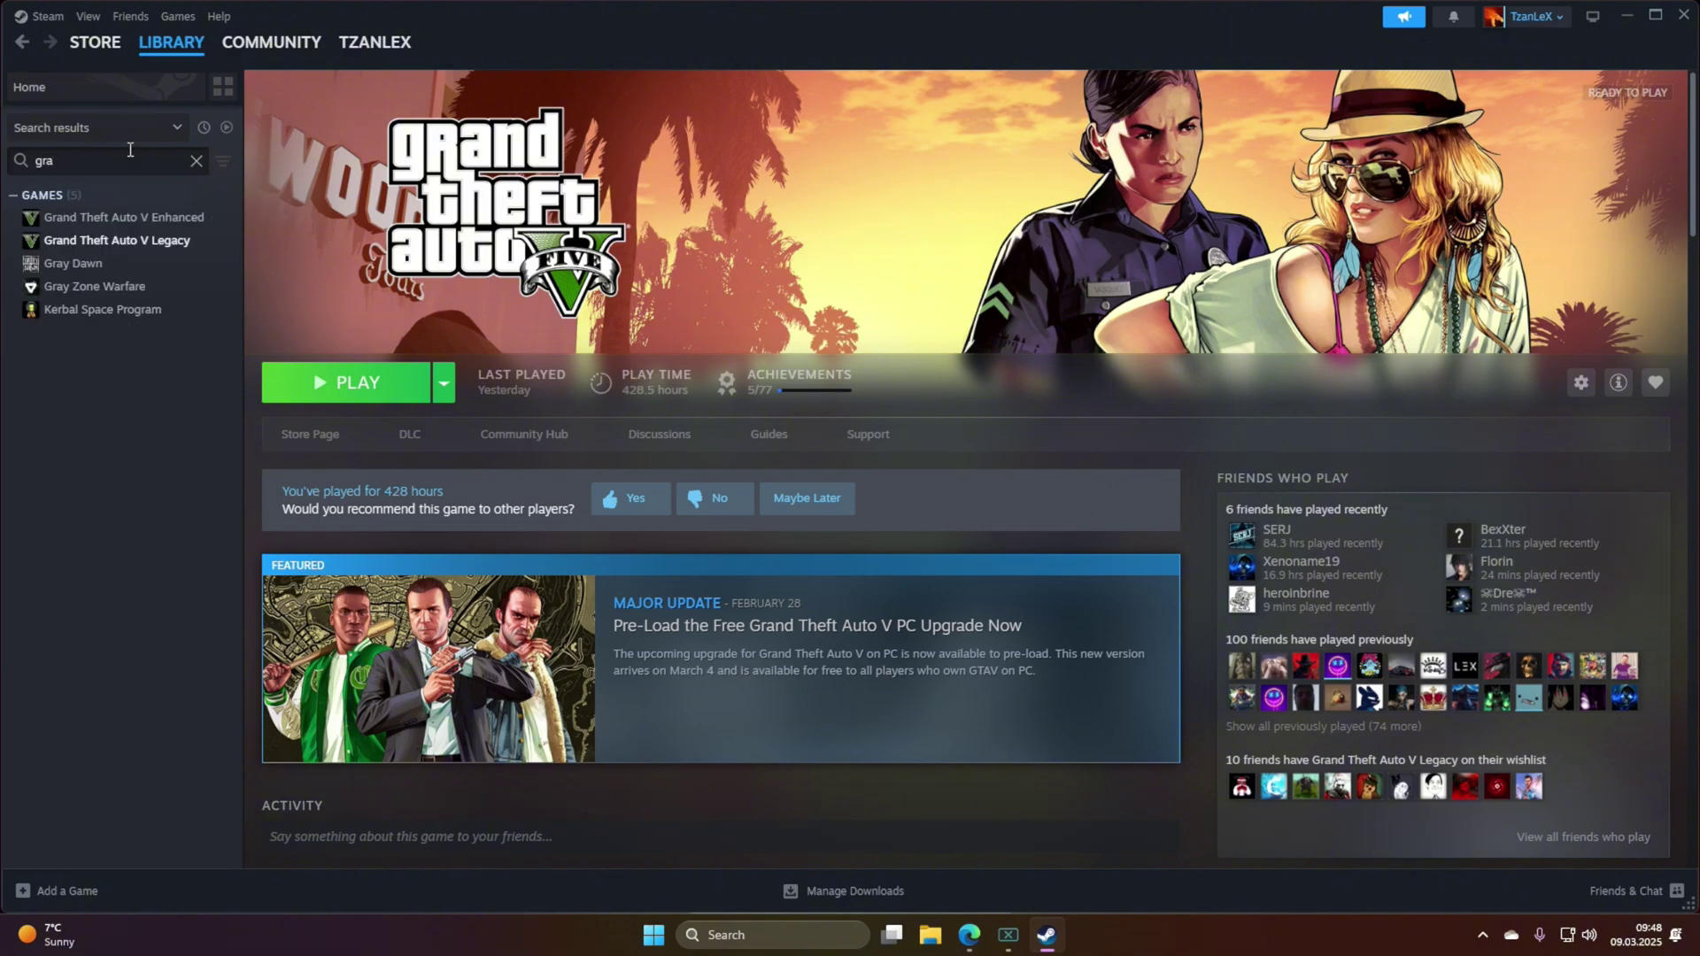
Compare the library pages of Grand Theft Auto V Enhanced and Grand Theft Auto V Legacy, ending on Legacy.
left_click(167, 220)
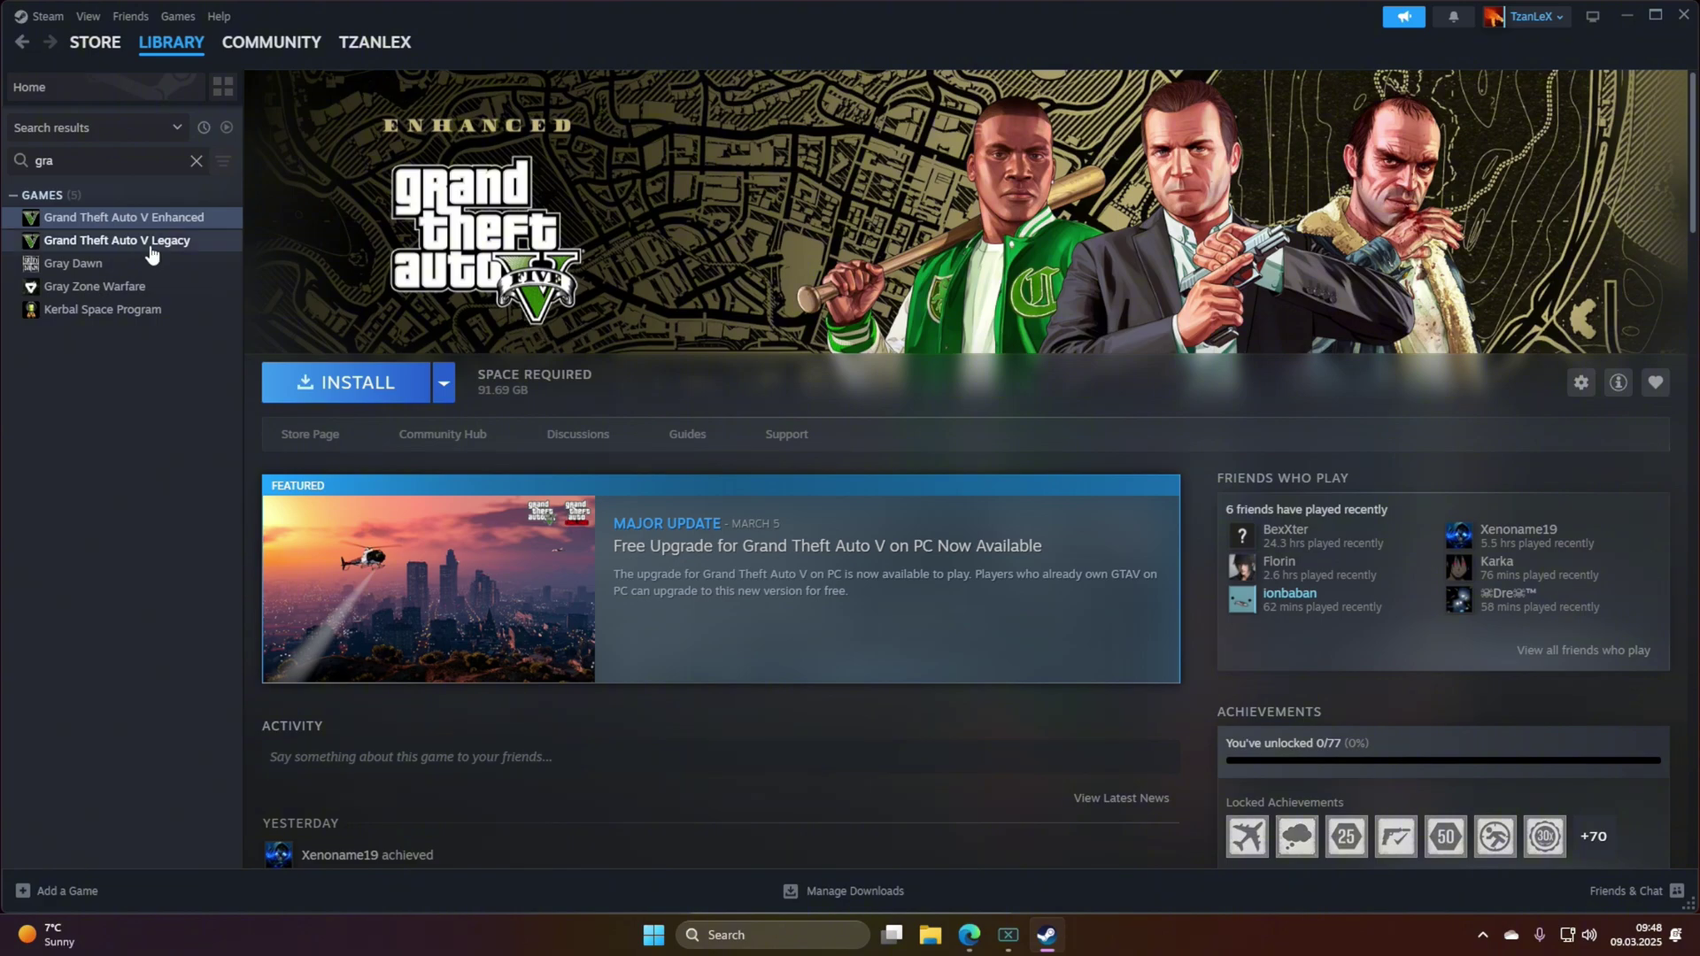
left_click(115, 240)
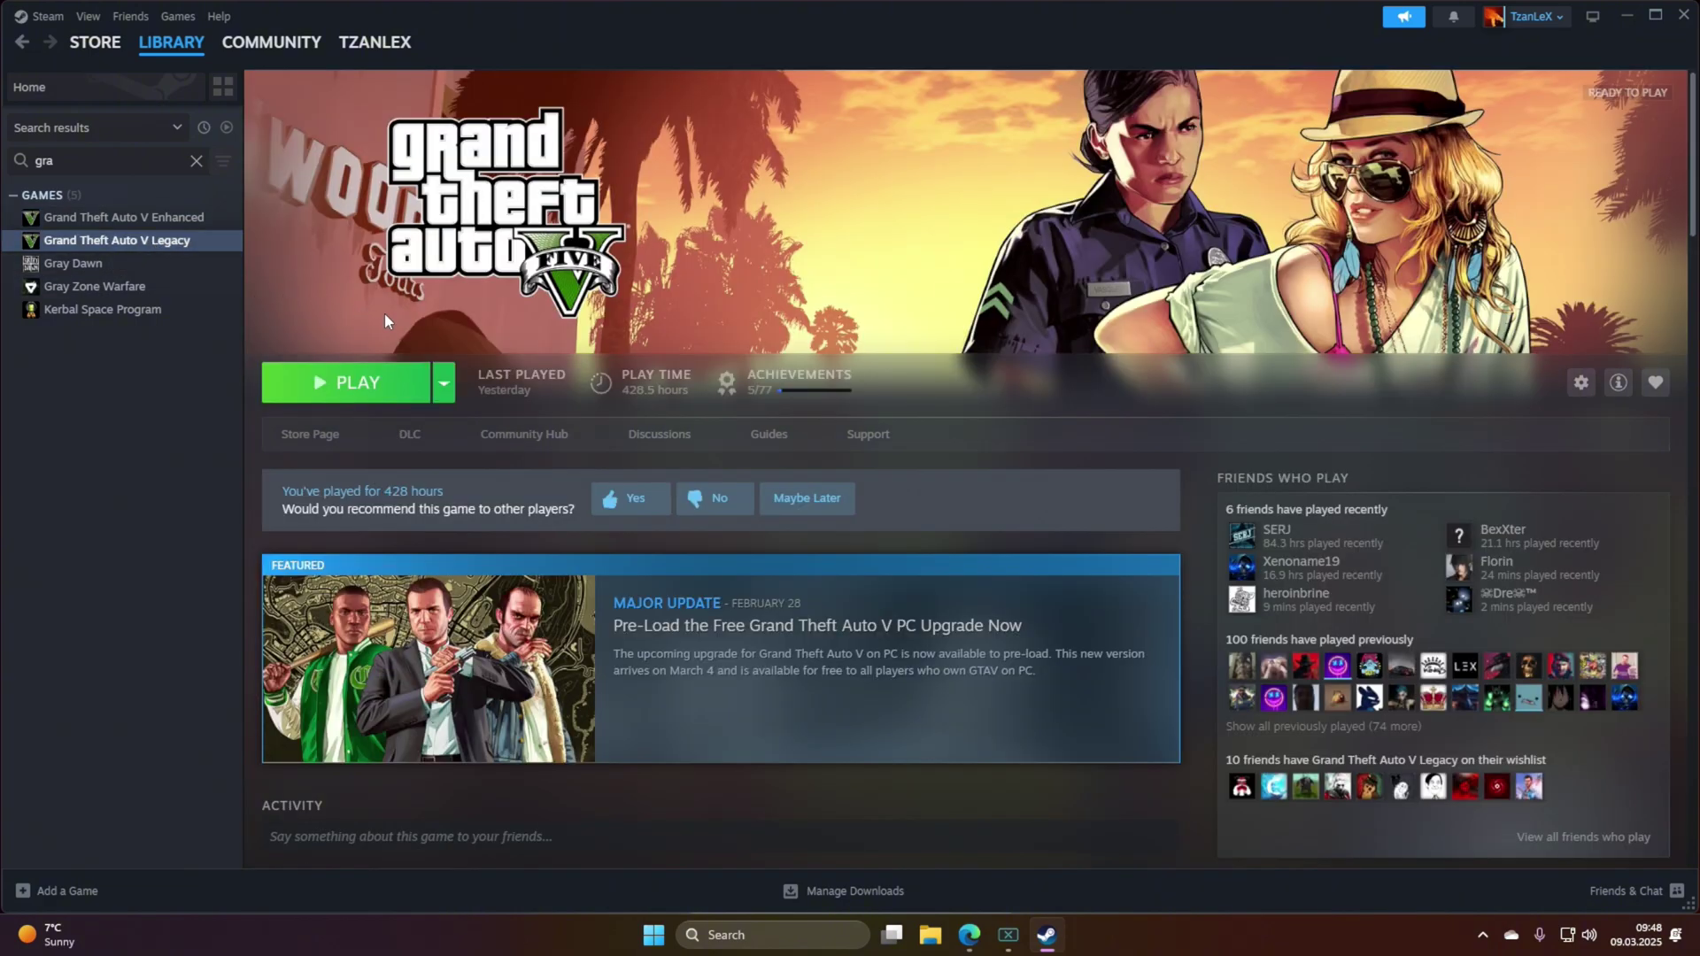
left_click(175, 221)
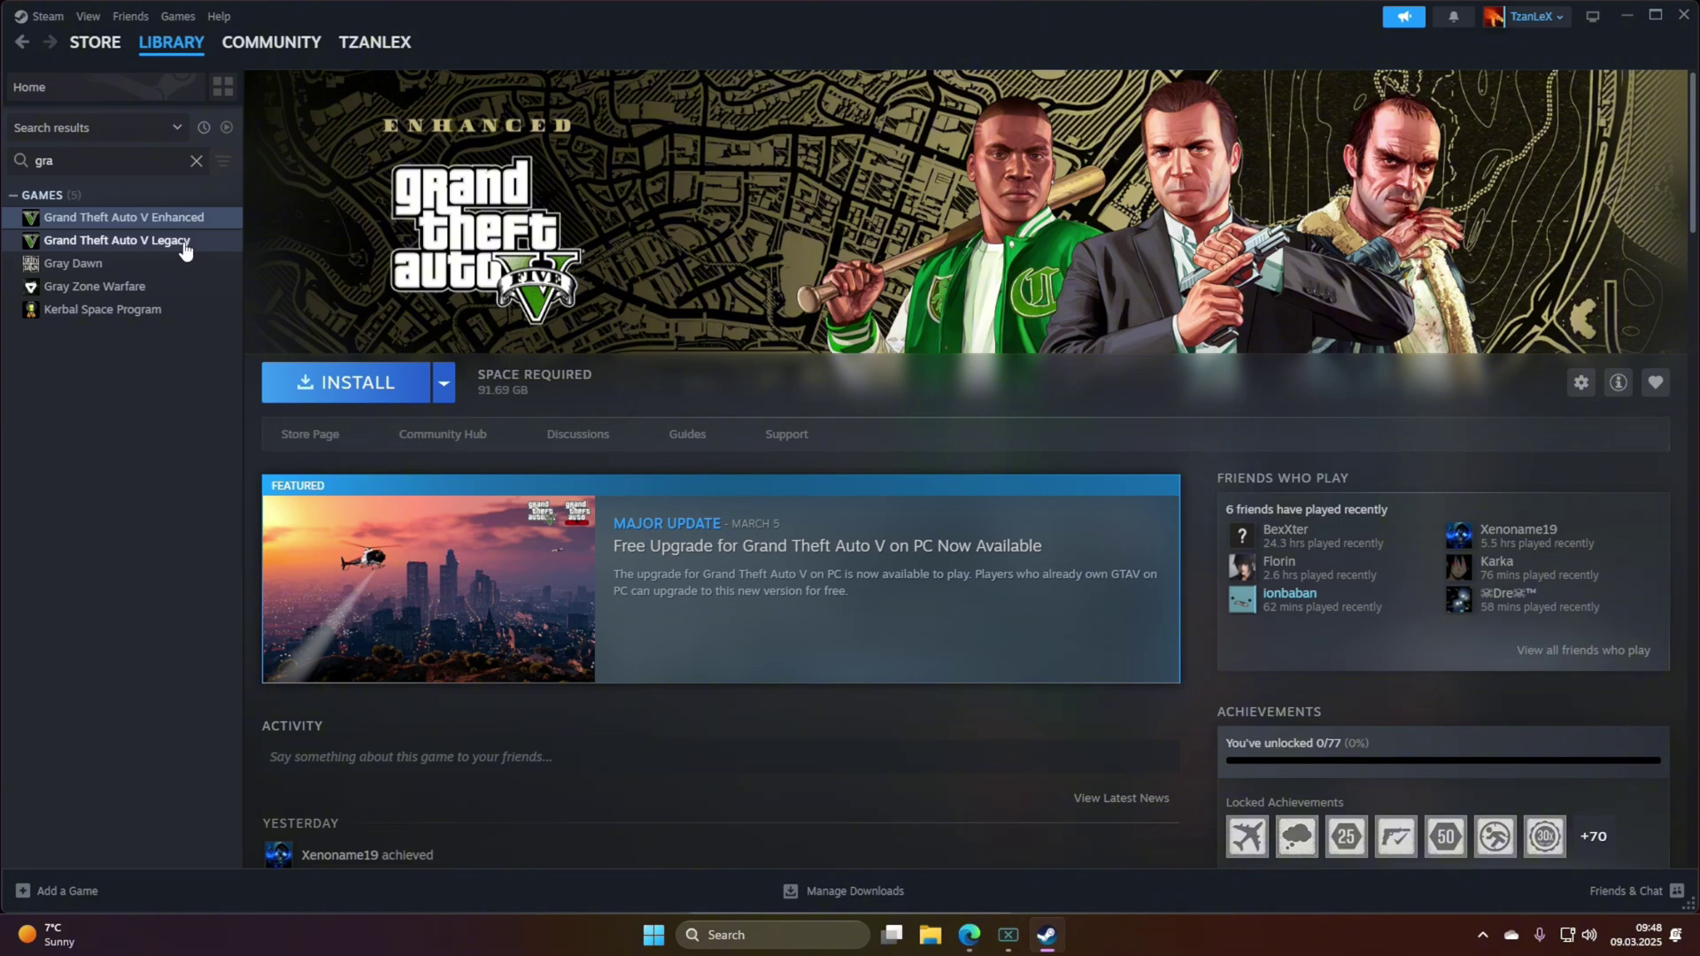
left_click(185, 253)
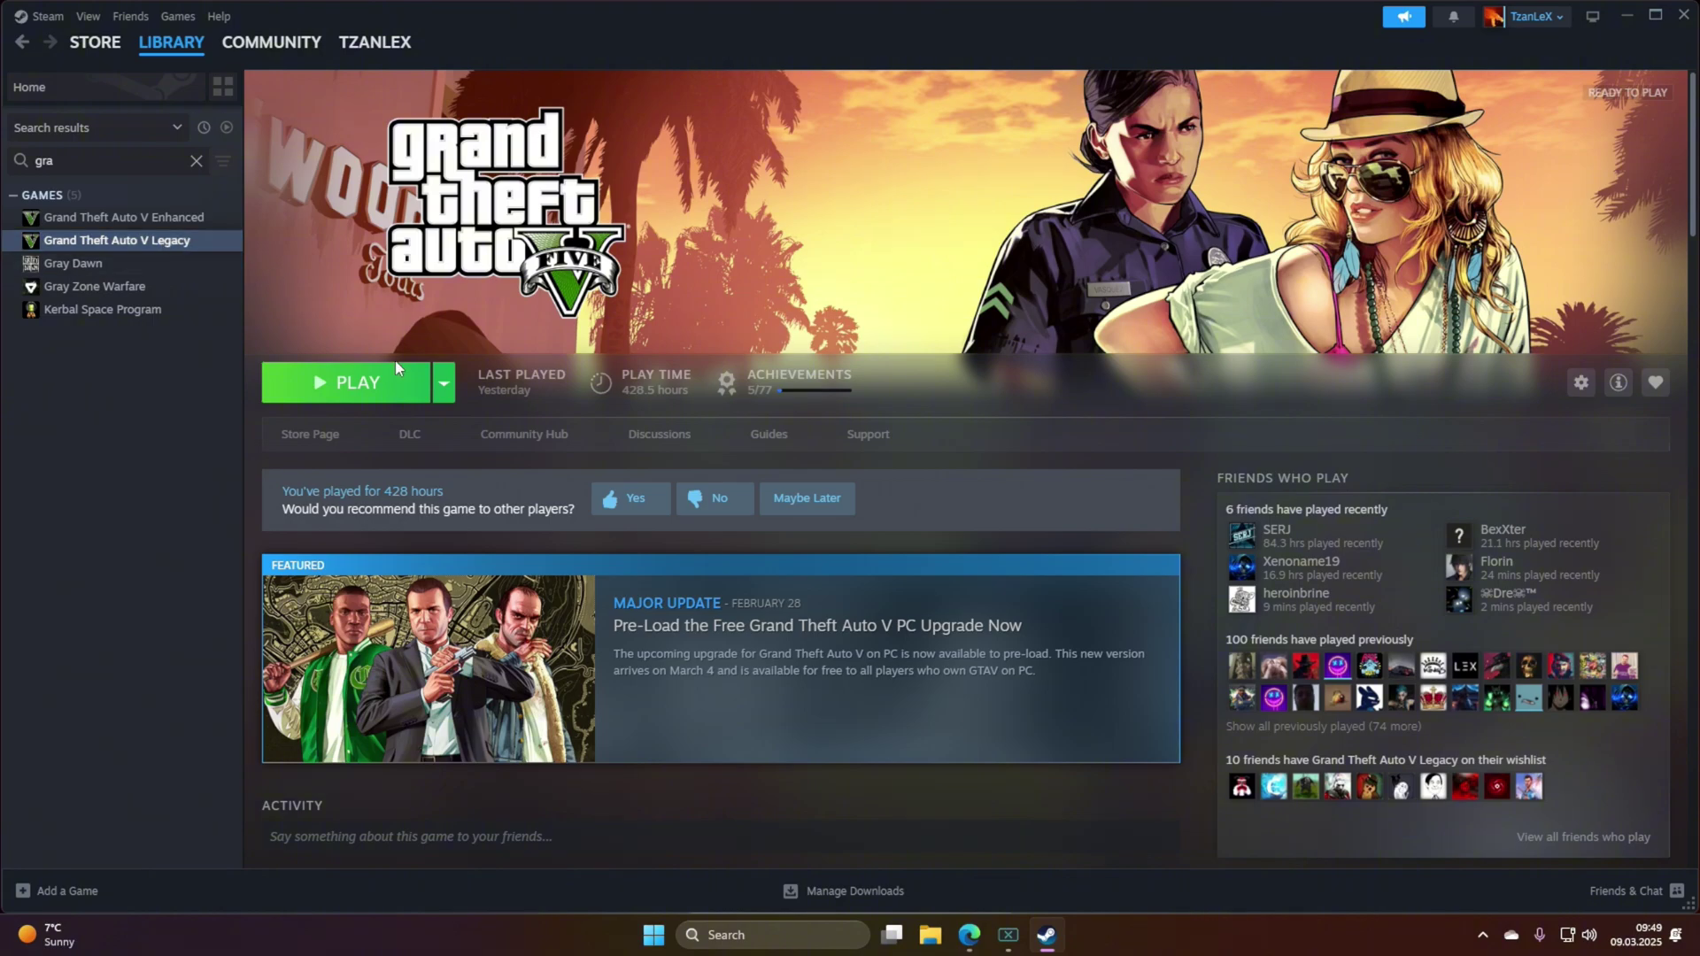
Switch to the Edge browser, search Google for "fivem" and open the official fivem.net site.
left_click(969, 935)
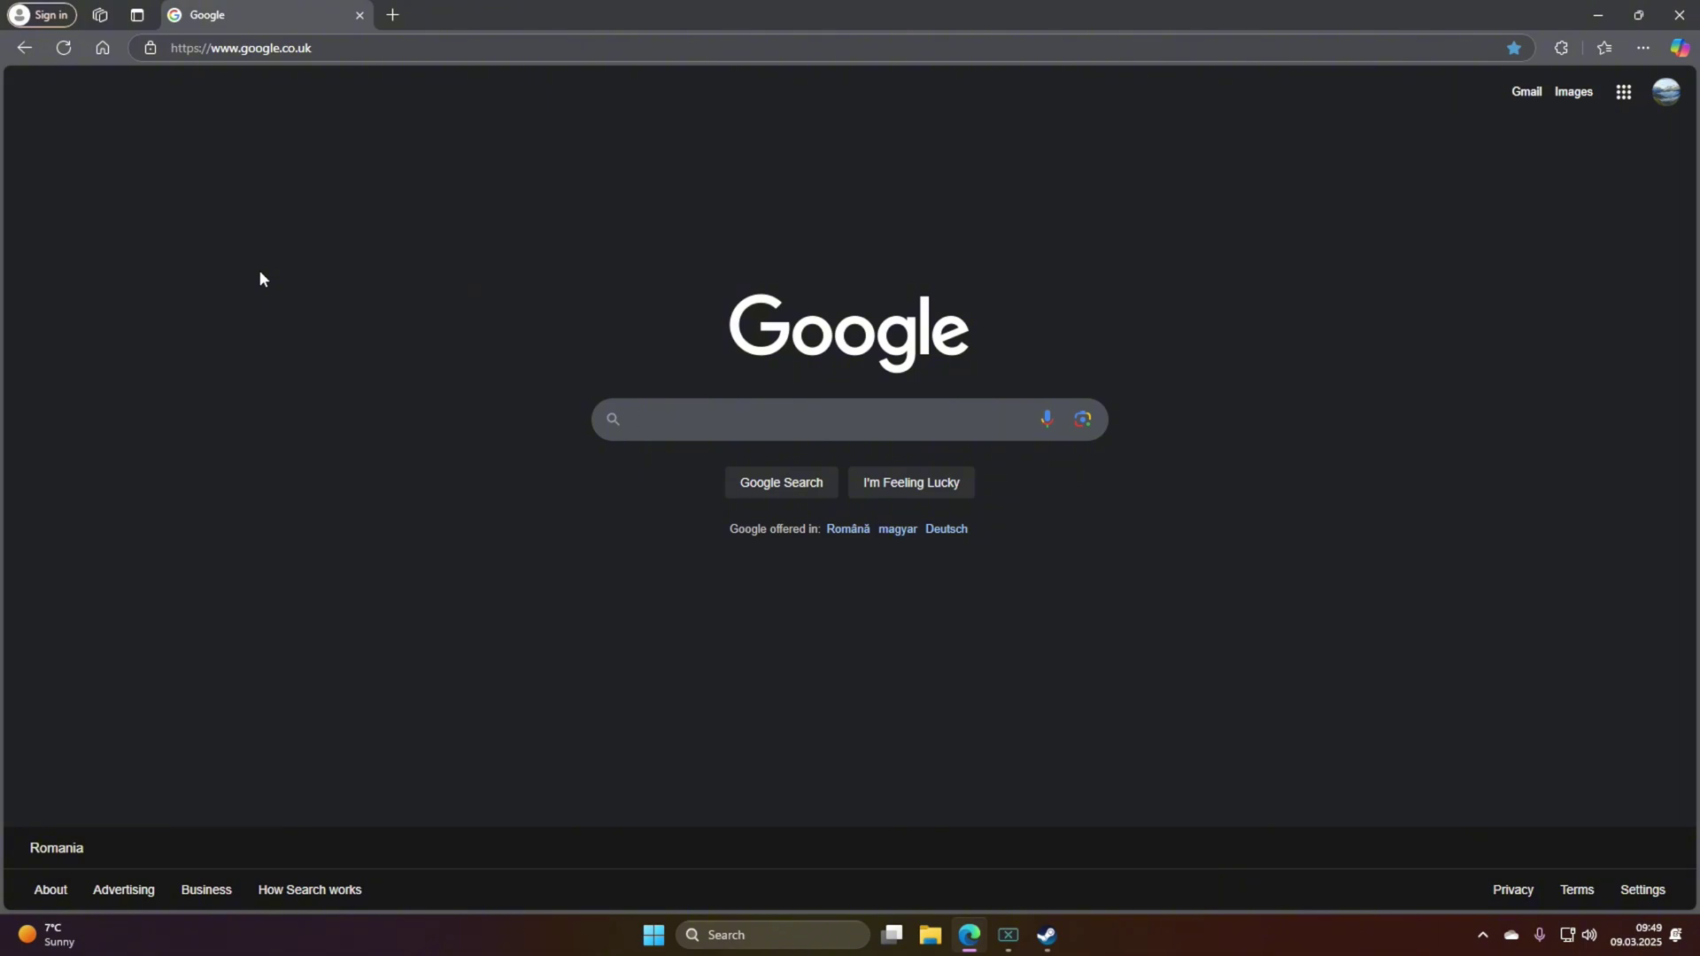
type("fivem")
key("Return")
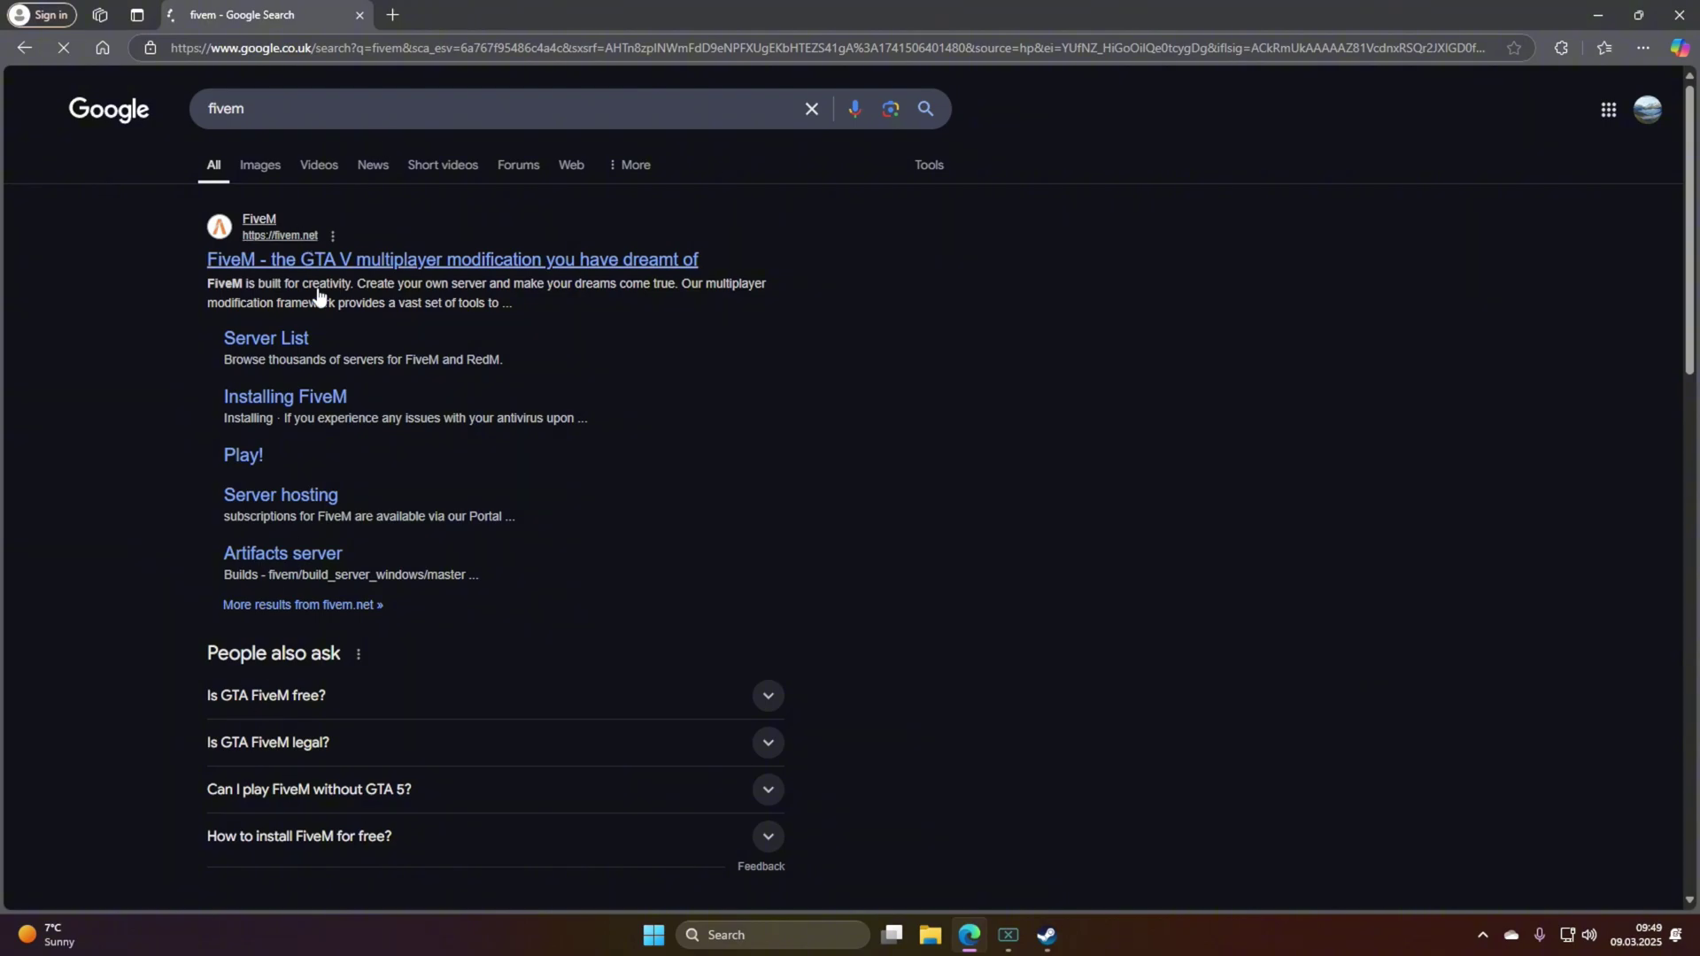
left_click(305, 261)
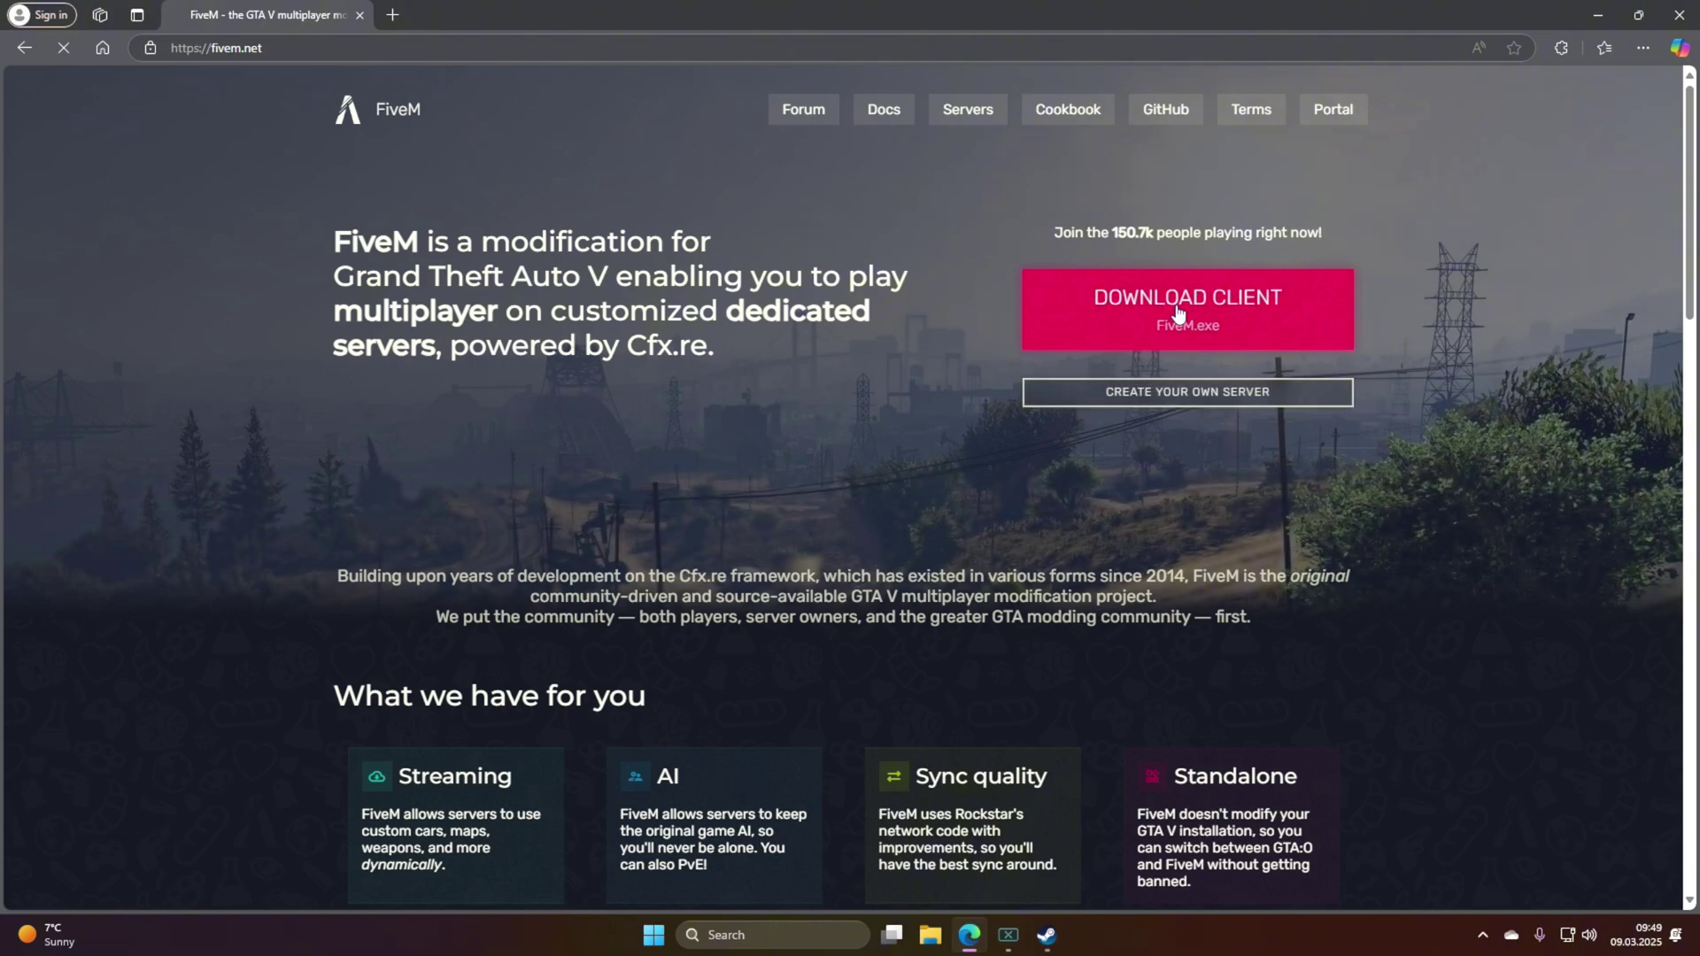
Download the FiveM client, accepting all cookies and agreeing to the Terms of Service.
left_click(1230, 294)
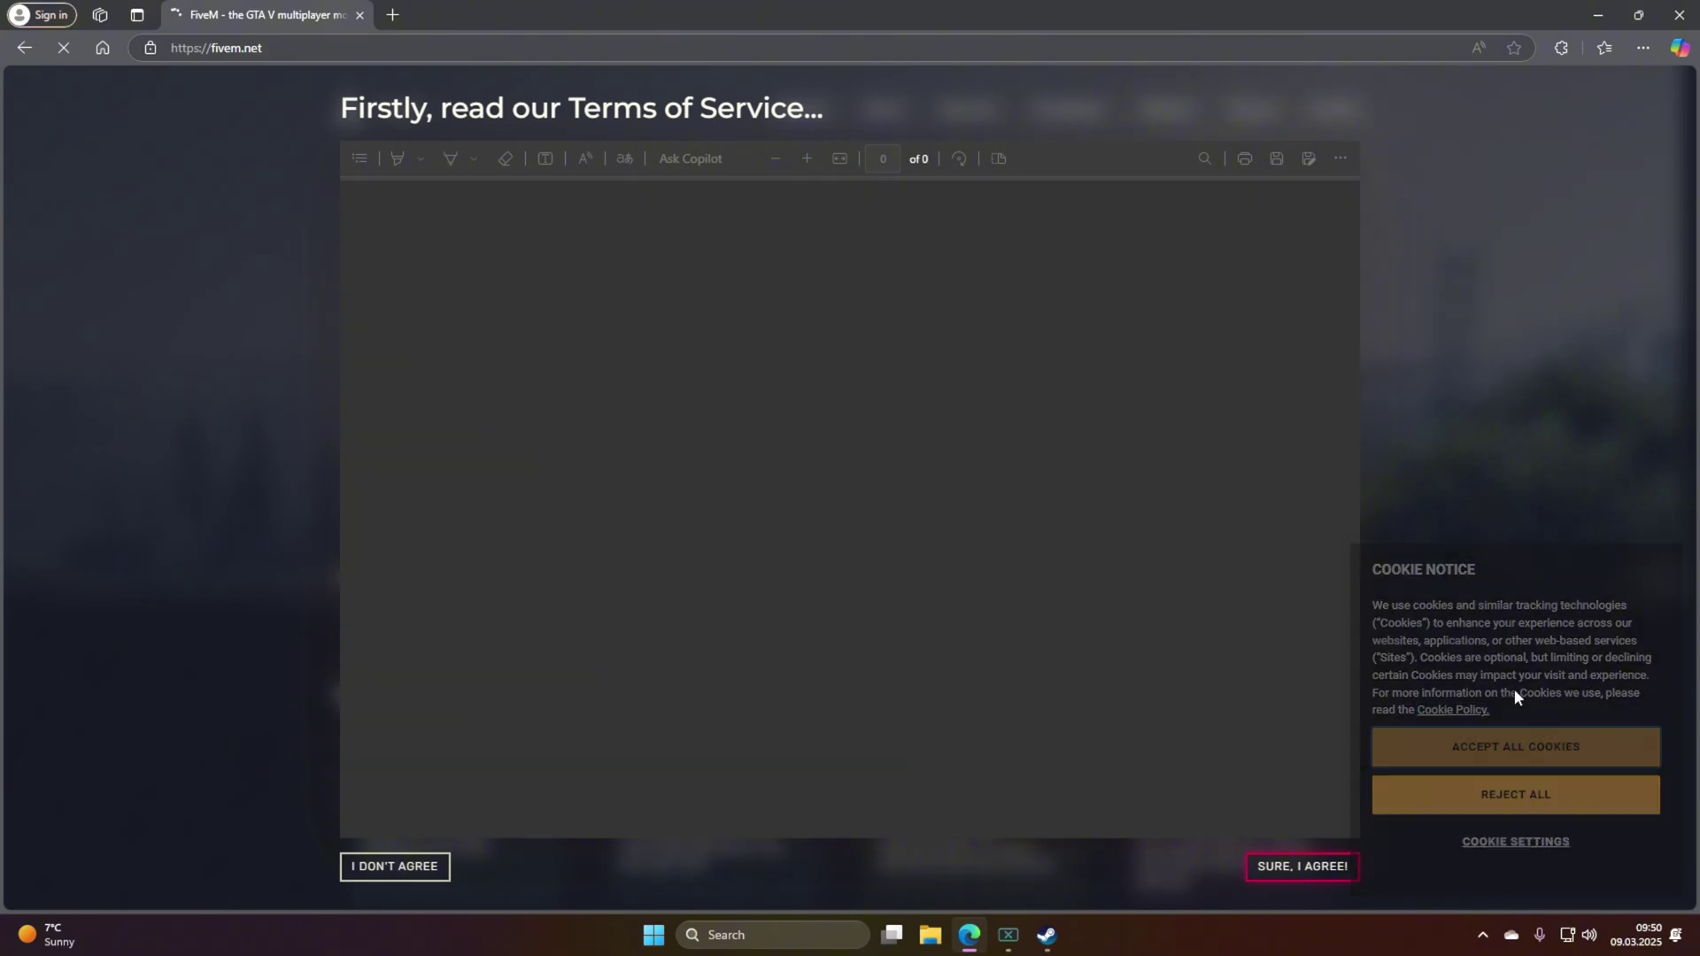
left_click(1515, 747)
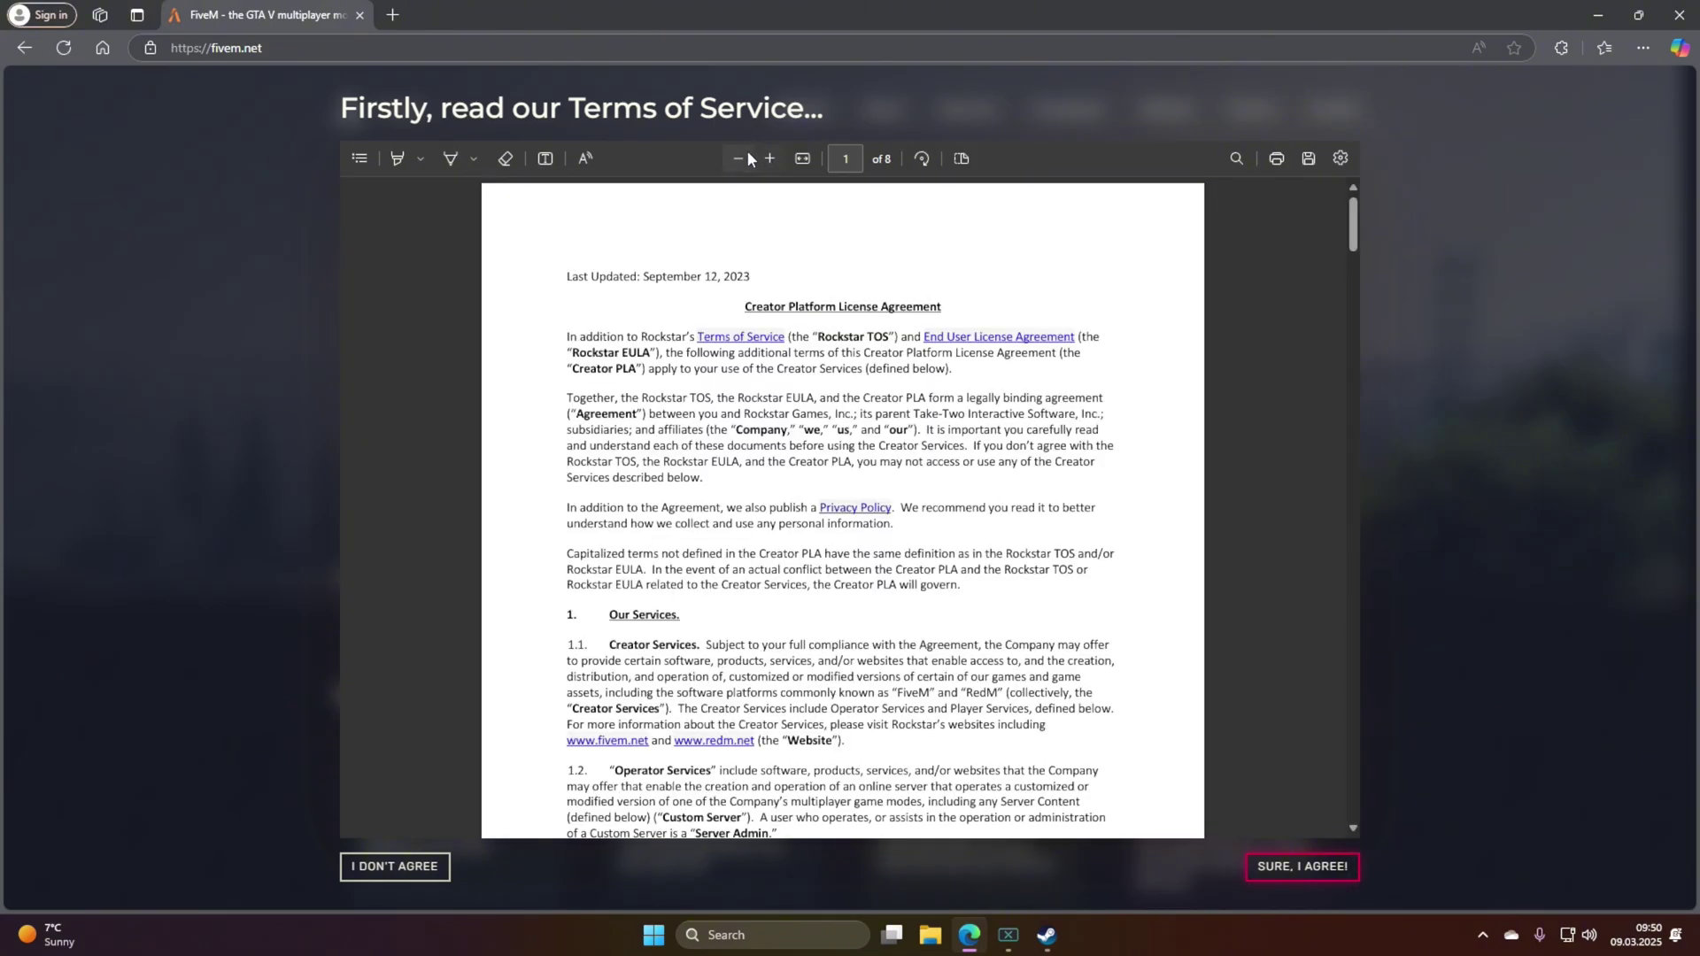
scroll(1014, 398, "down", 5)
left_click_drag(1349, 285, 1317, 864)
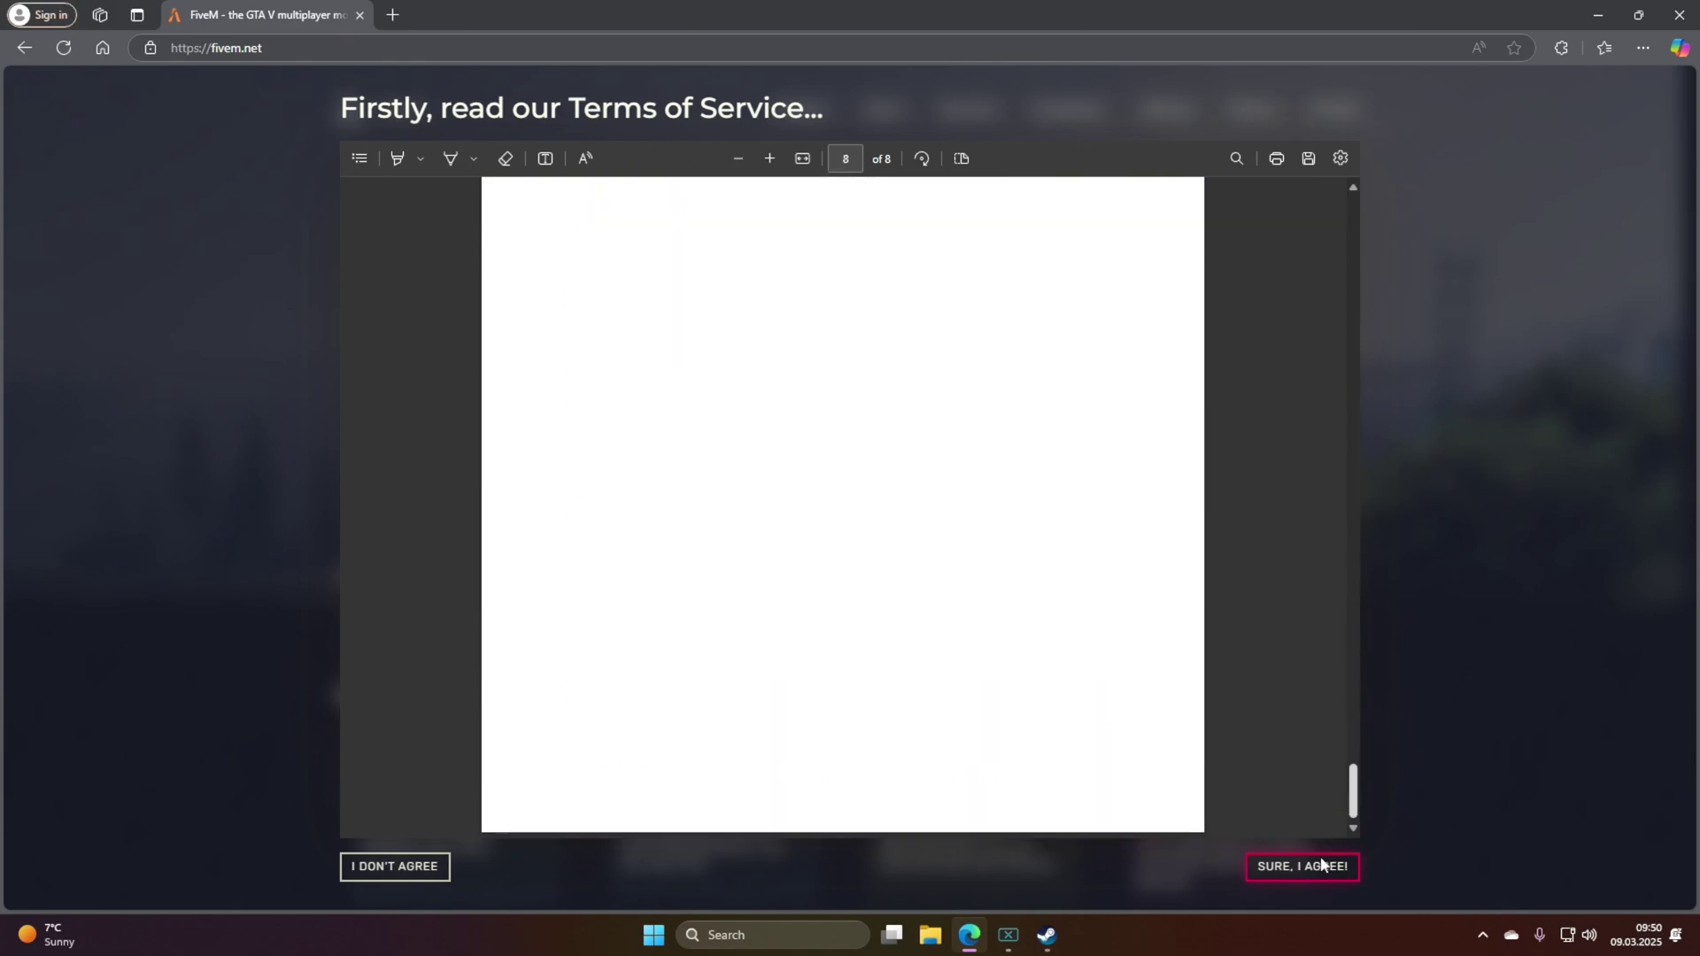
left_click(1310, 865)
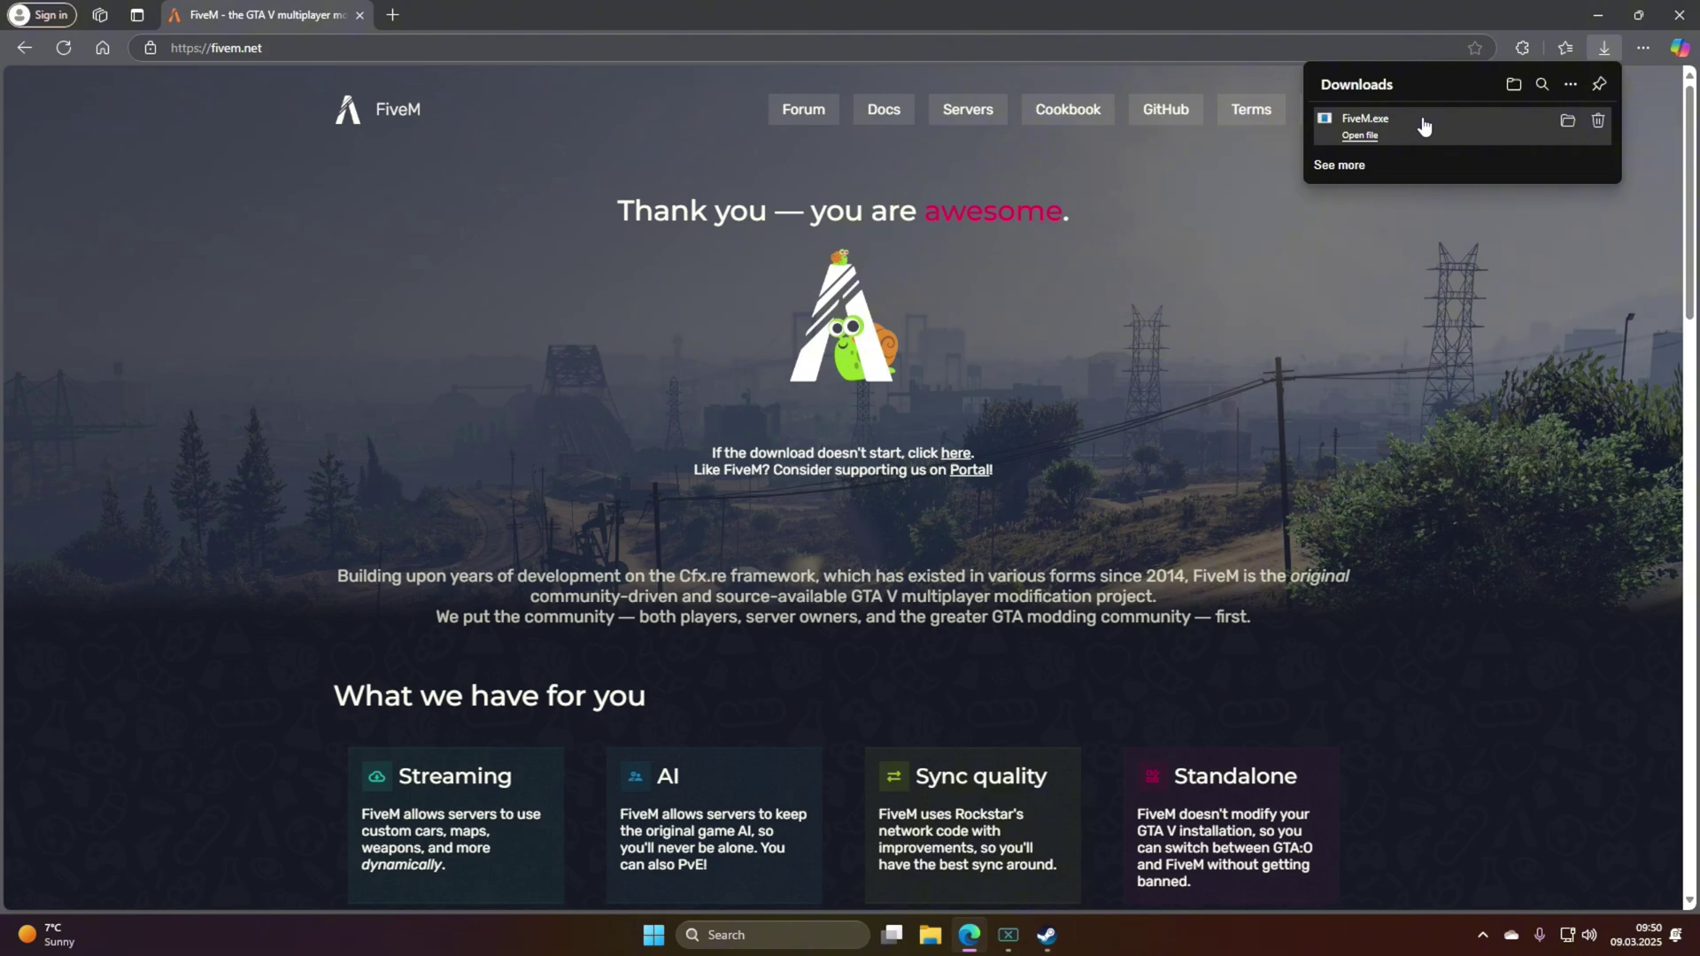
Run the downloaded FiveM.exe and minimise the browser window while it updates.
left_click(1360, 137)
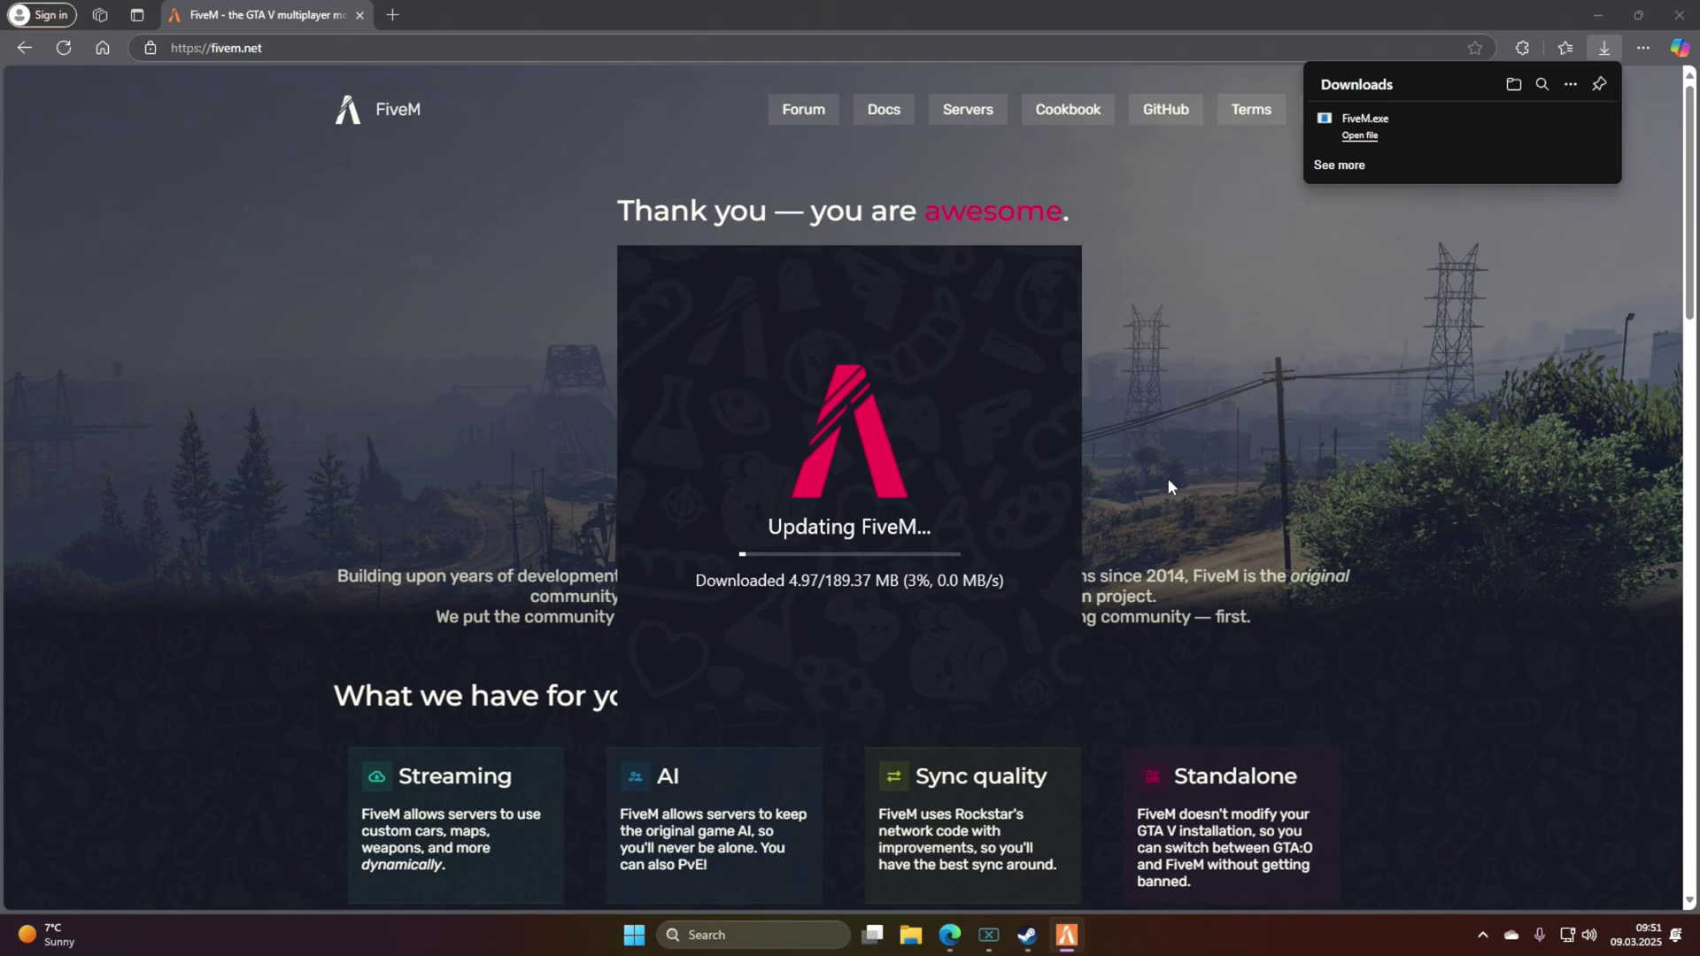
left_click(1454, 19)
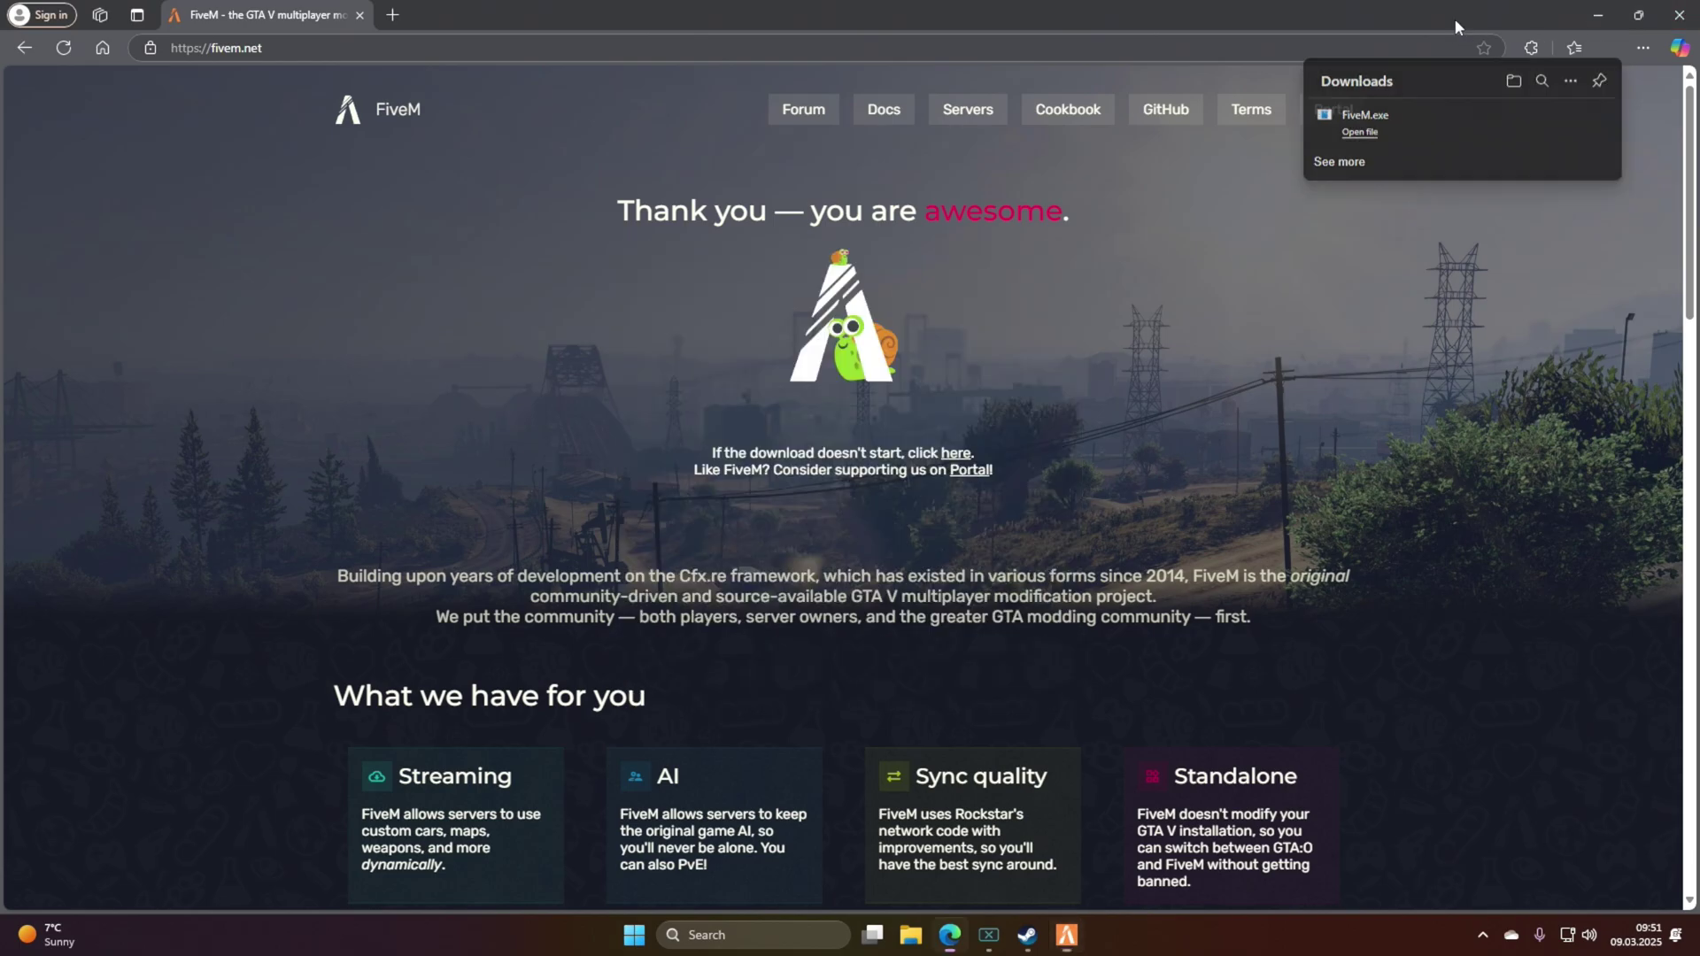
left_click(1599, 15)
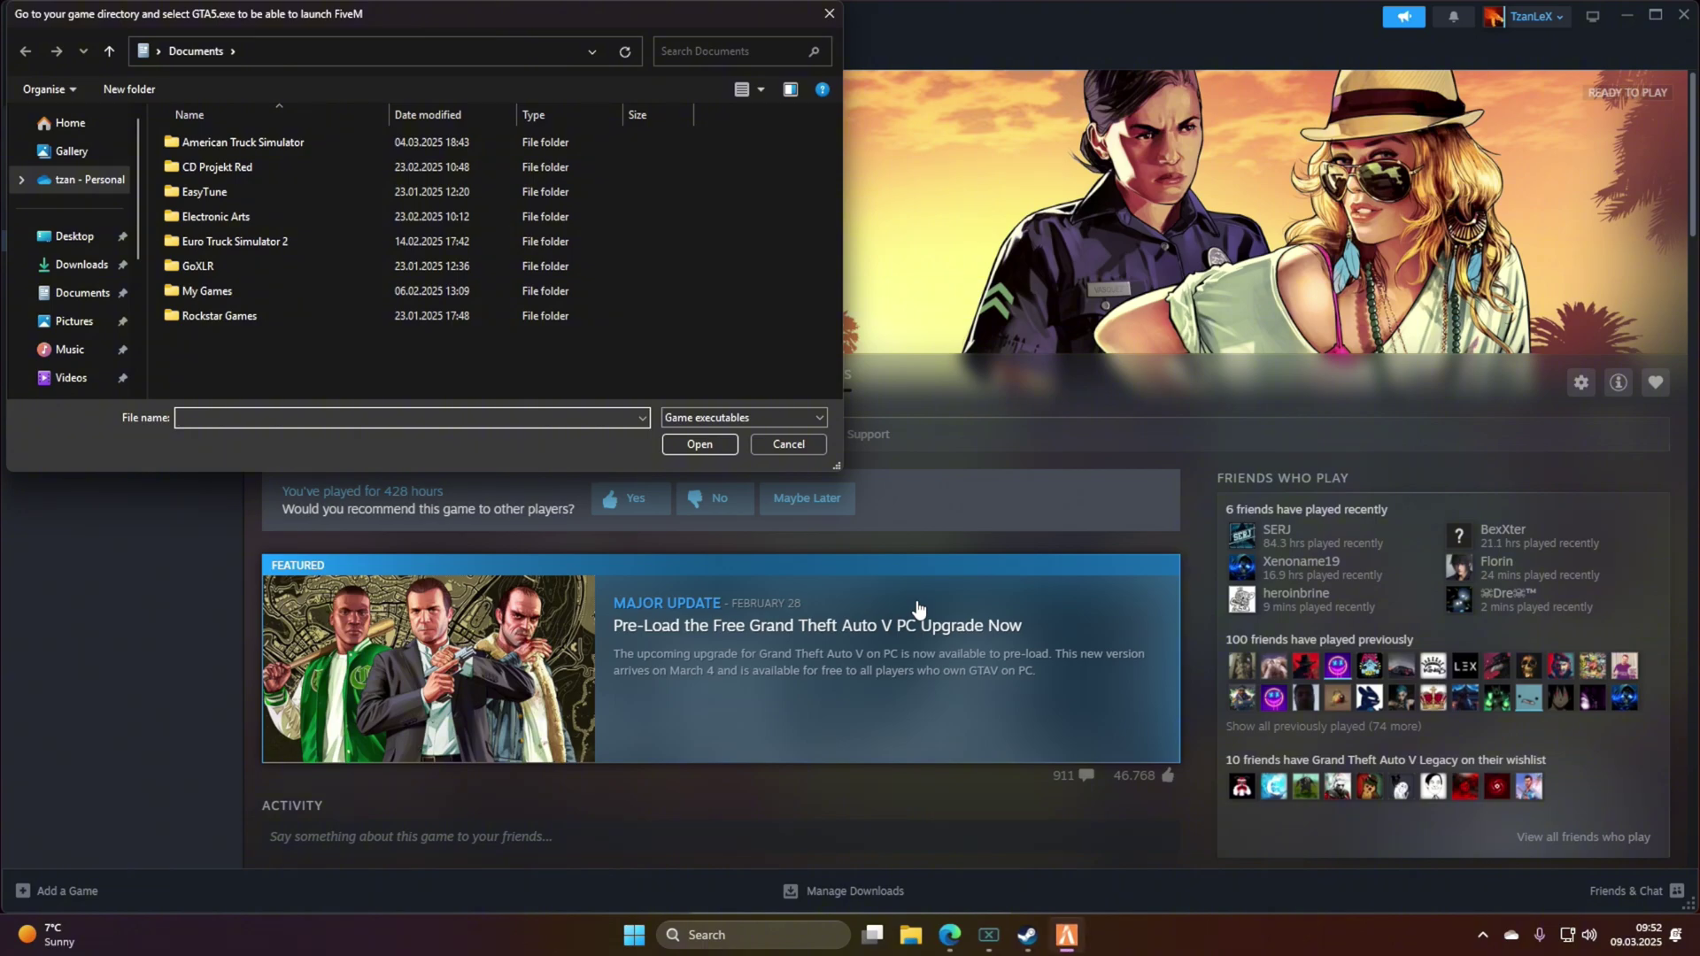
Move FiveM's file dialog aside and browse the local files of Grand Theft Auto V Legacy from the Steam library.
left_click_drag(437, 15, 767, 154)
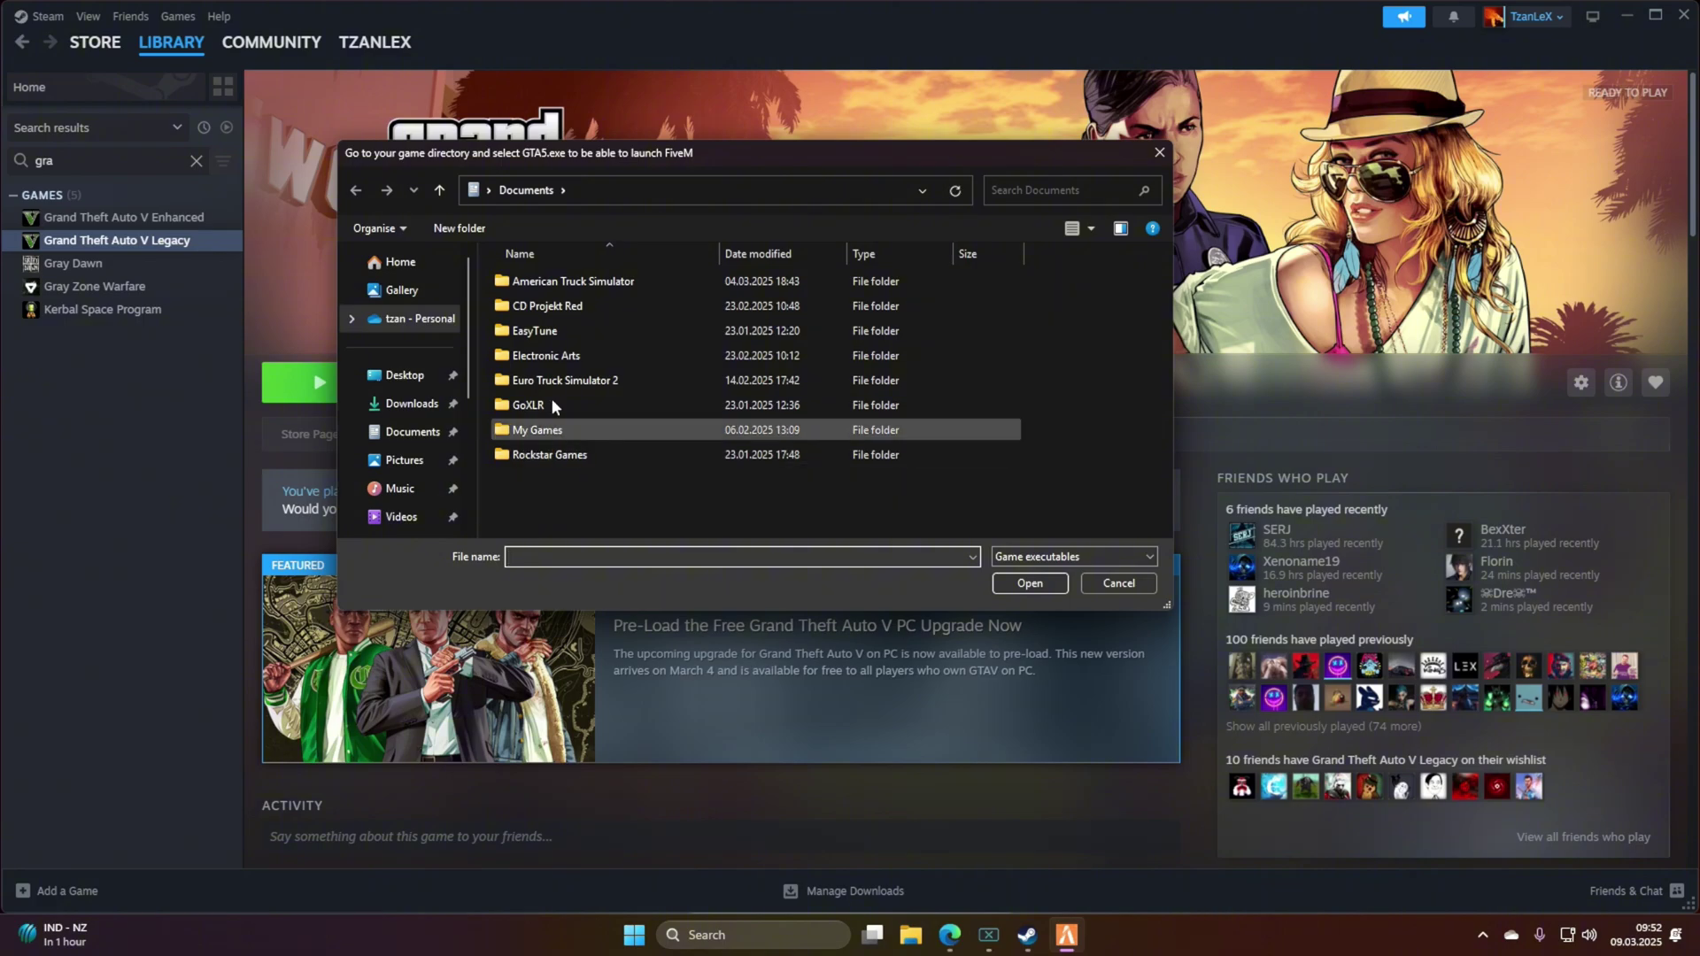
left_click(148, 372)
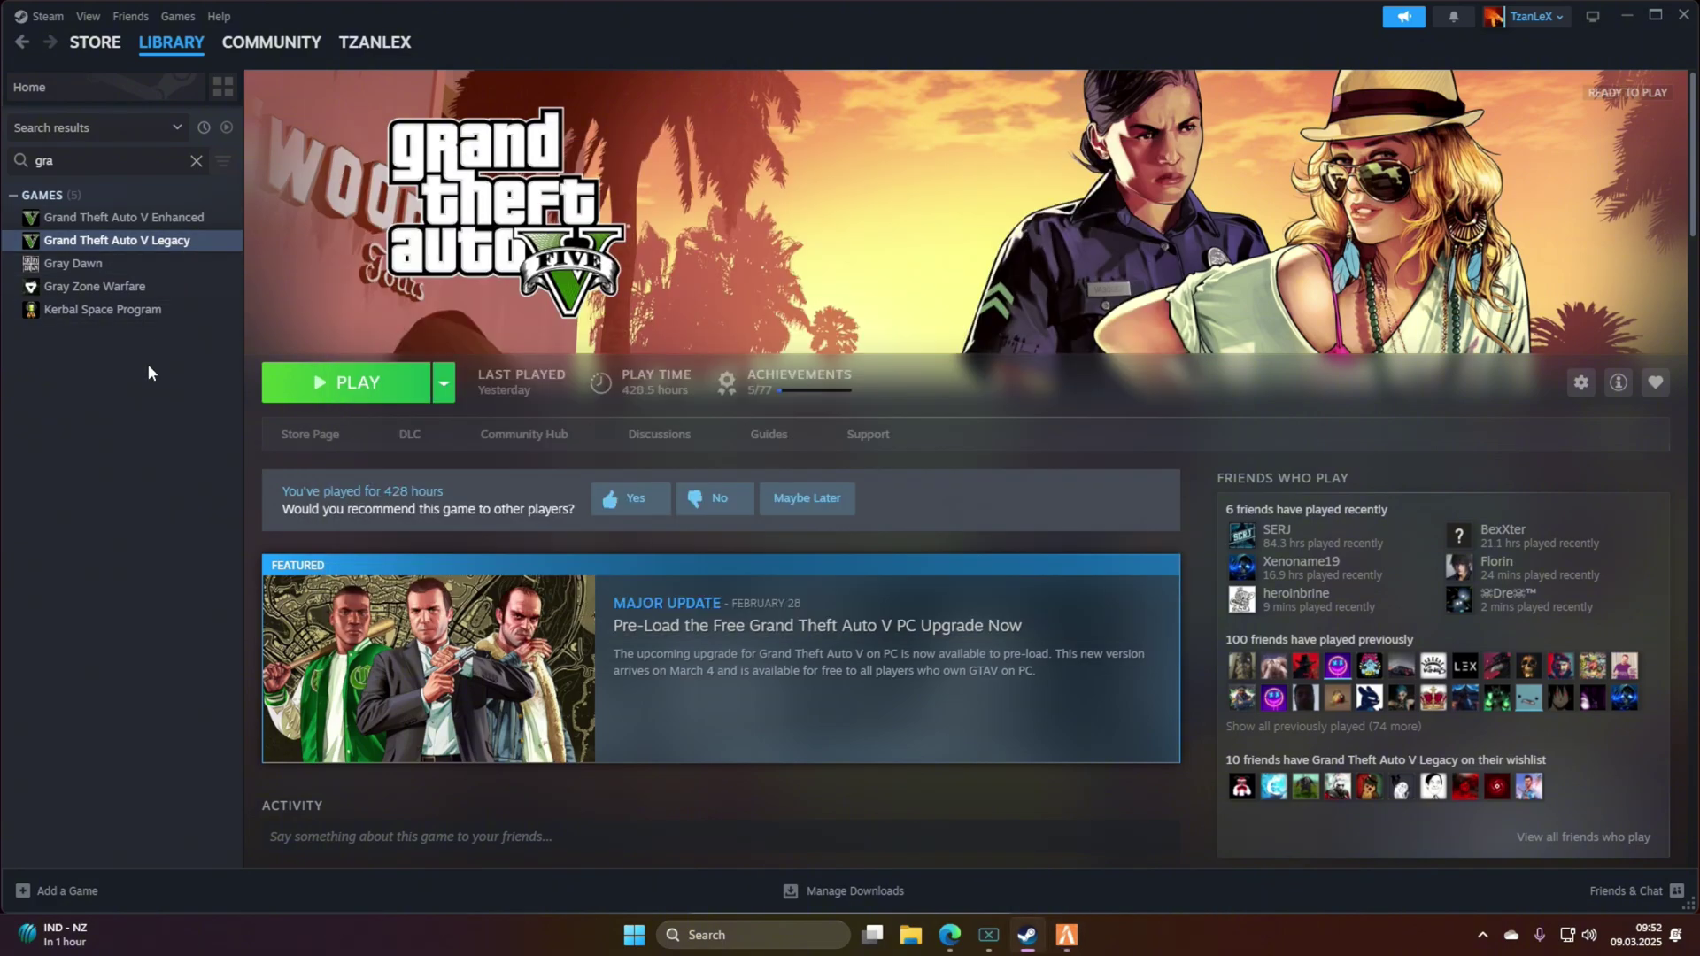
right_click(114, 245)
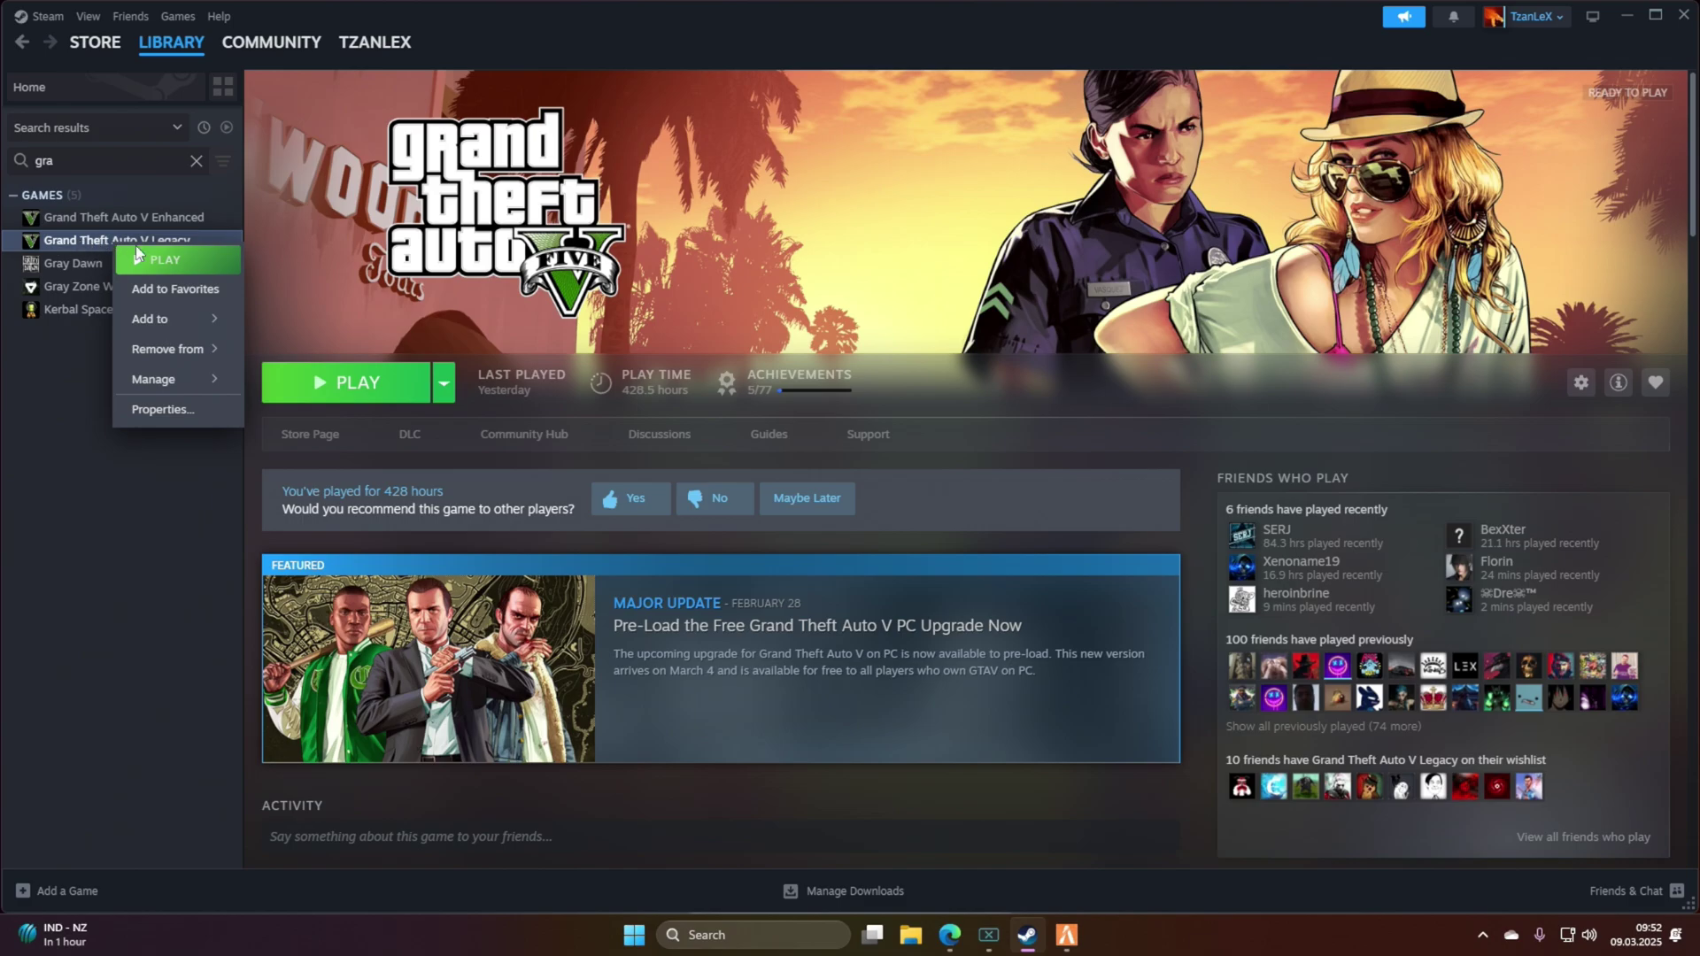
mouse_move(173, 380)
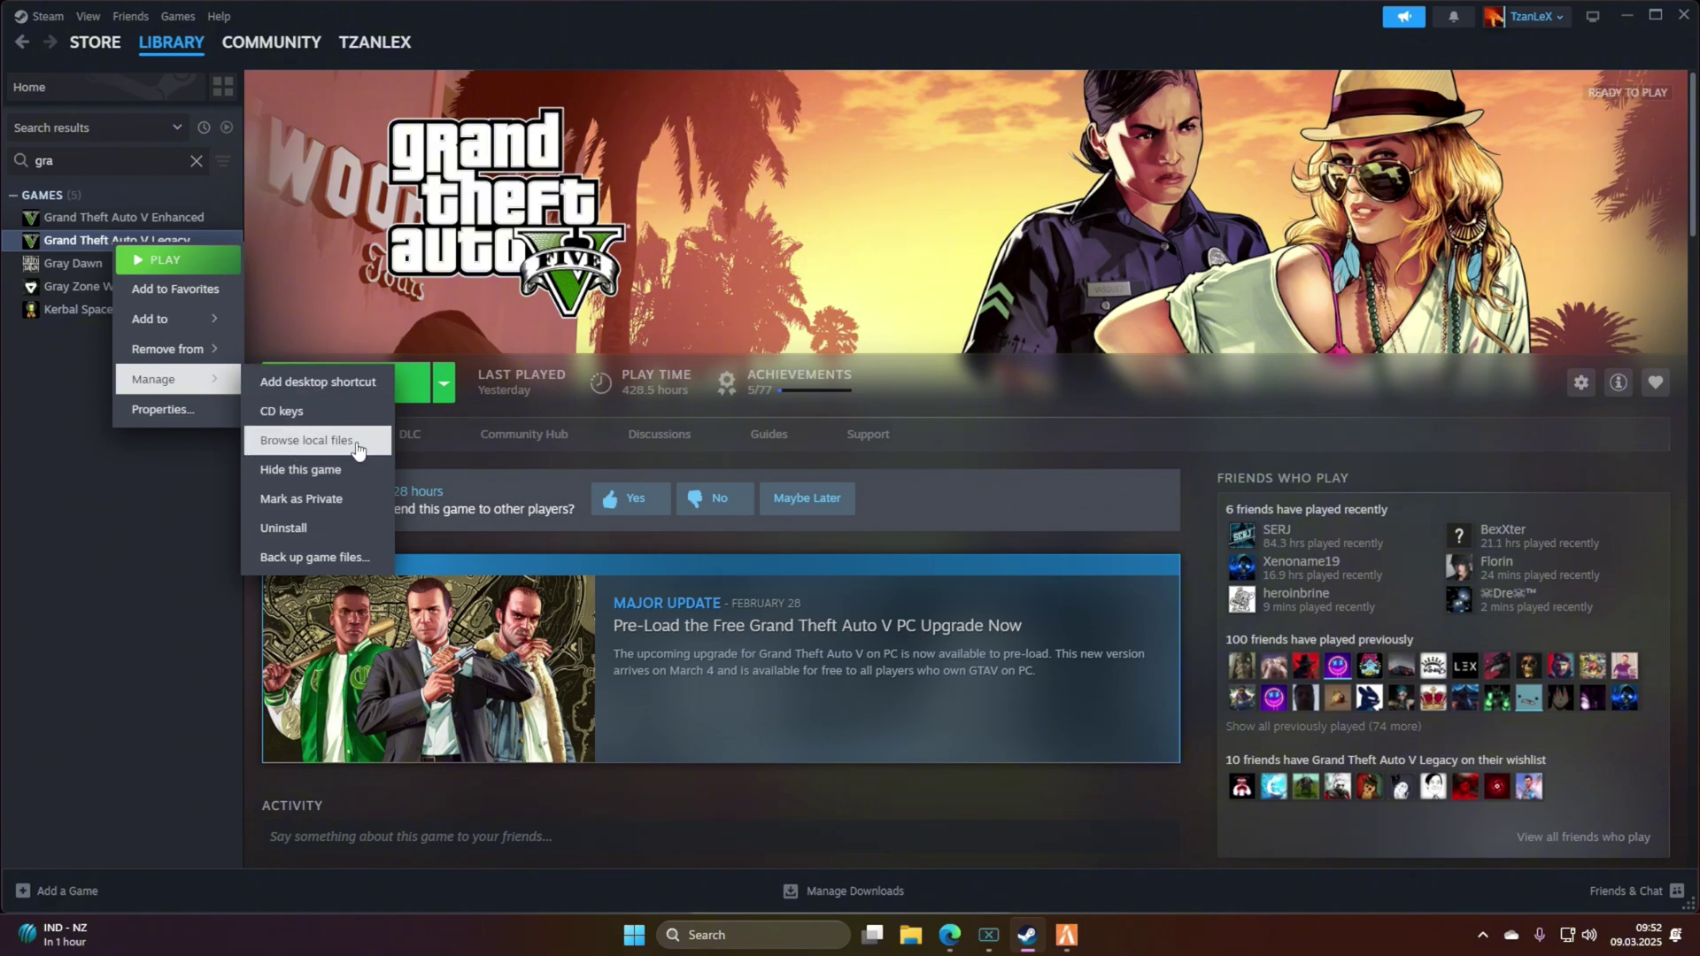
left_click(327, 445)
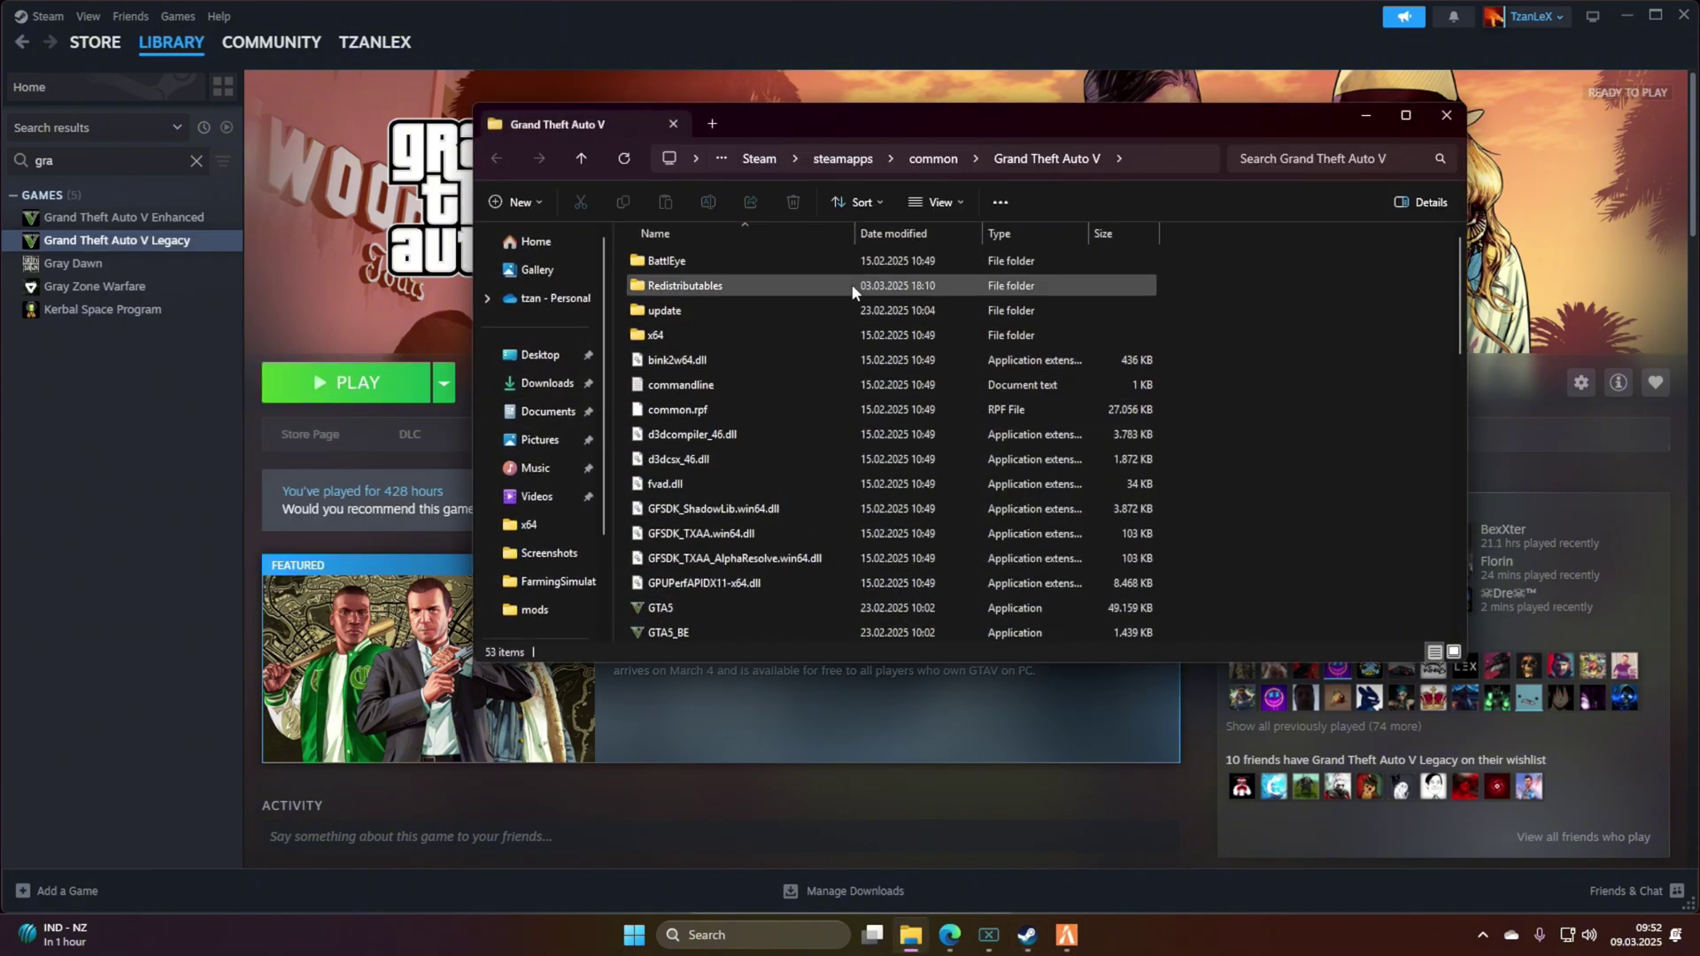
Copy the full path of the Grand Theft Auto V installation folder from File Explorer.
left_click(1161, 148)
right_click(1070, 159)
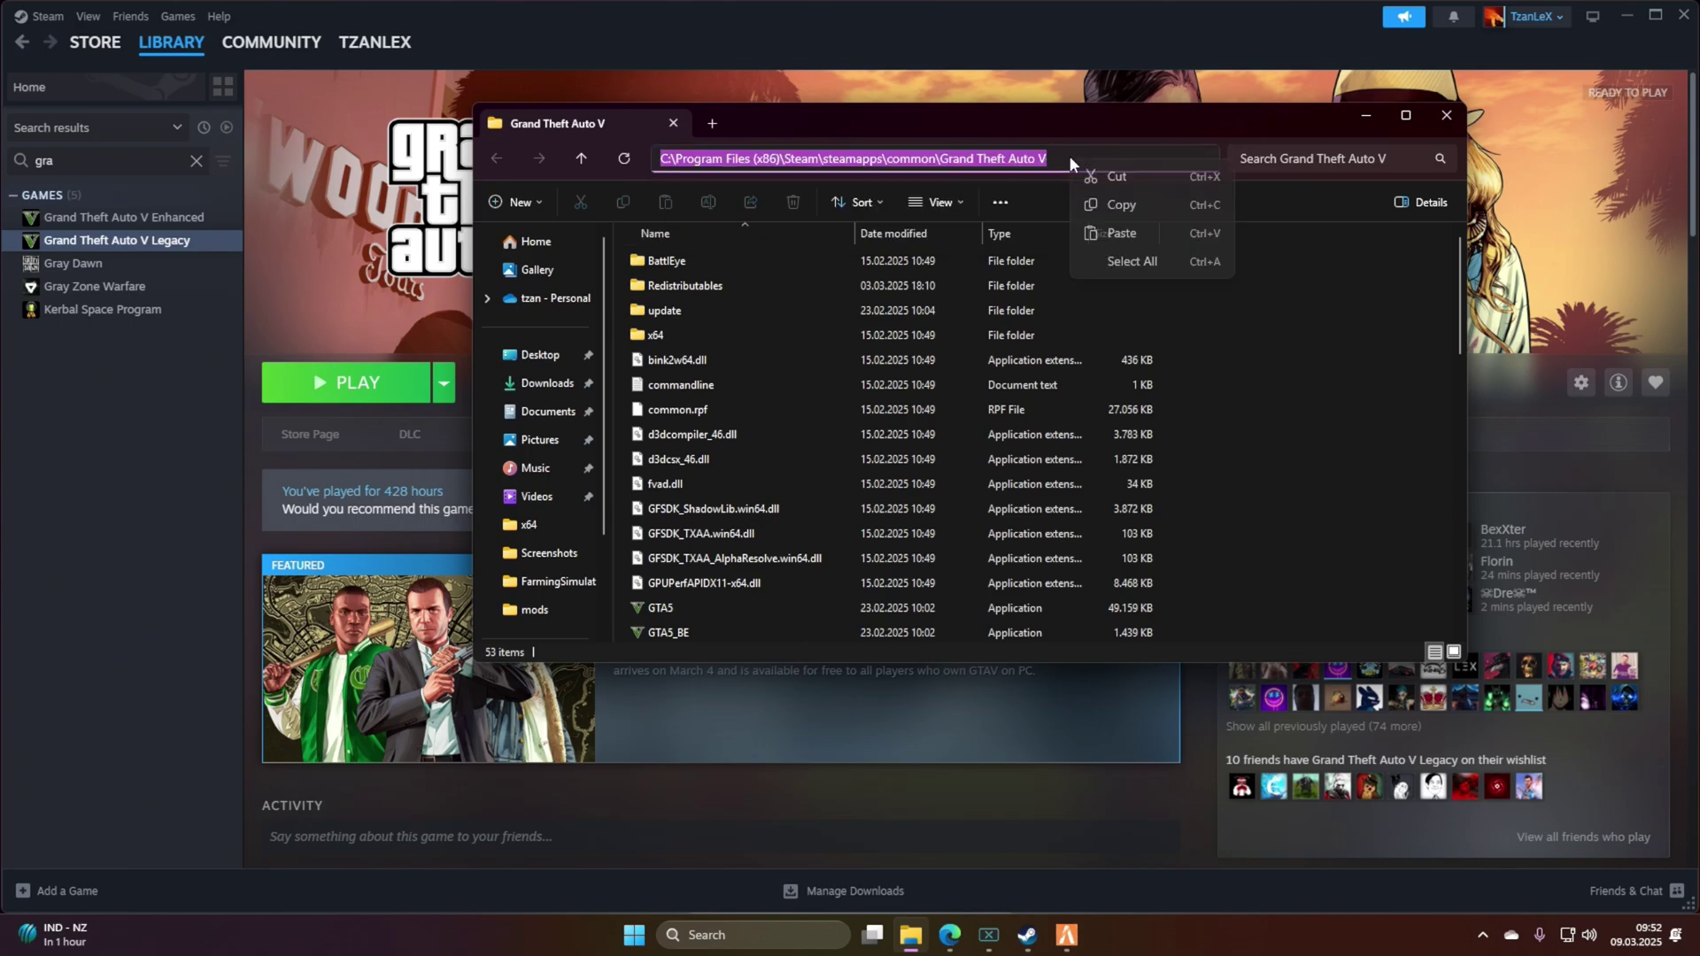
left_click(1098, 206)
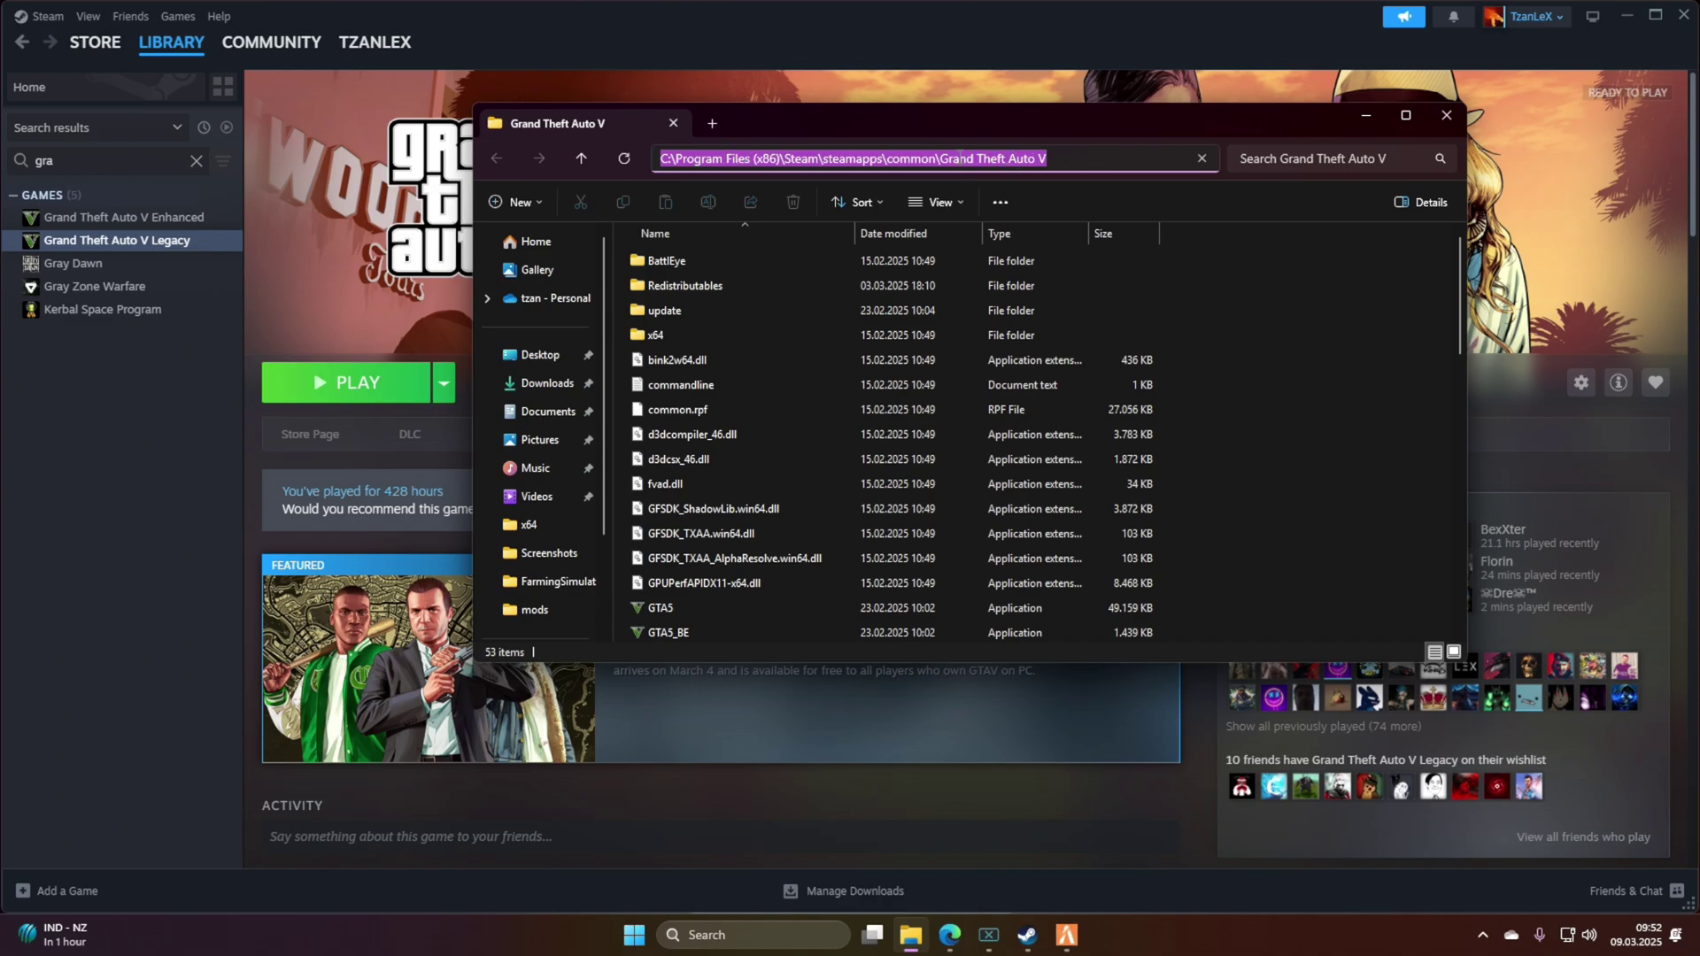
right_click(1081, 157)
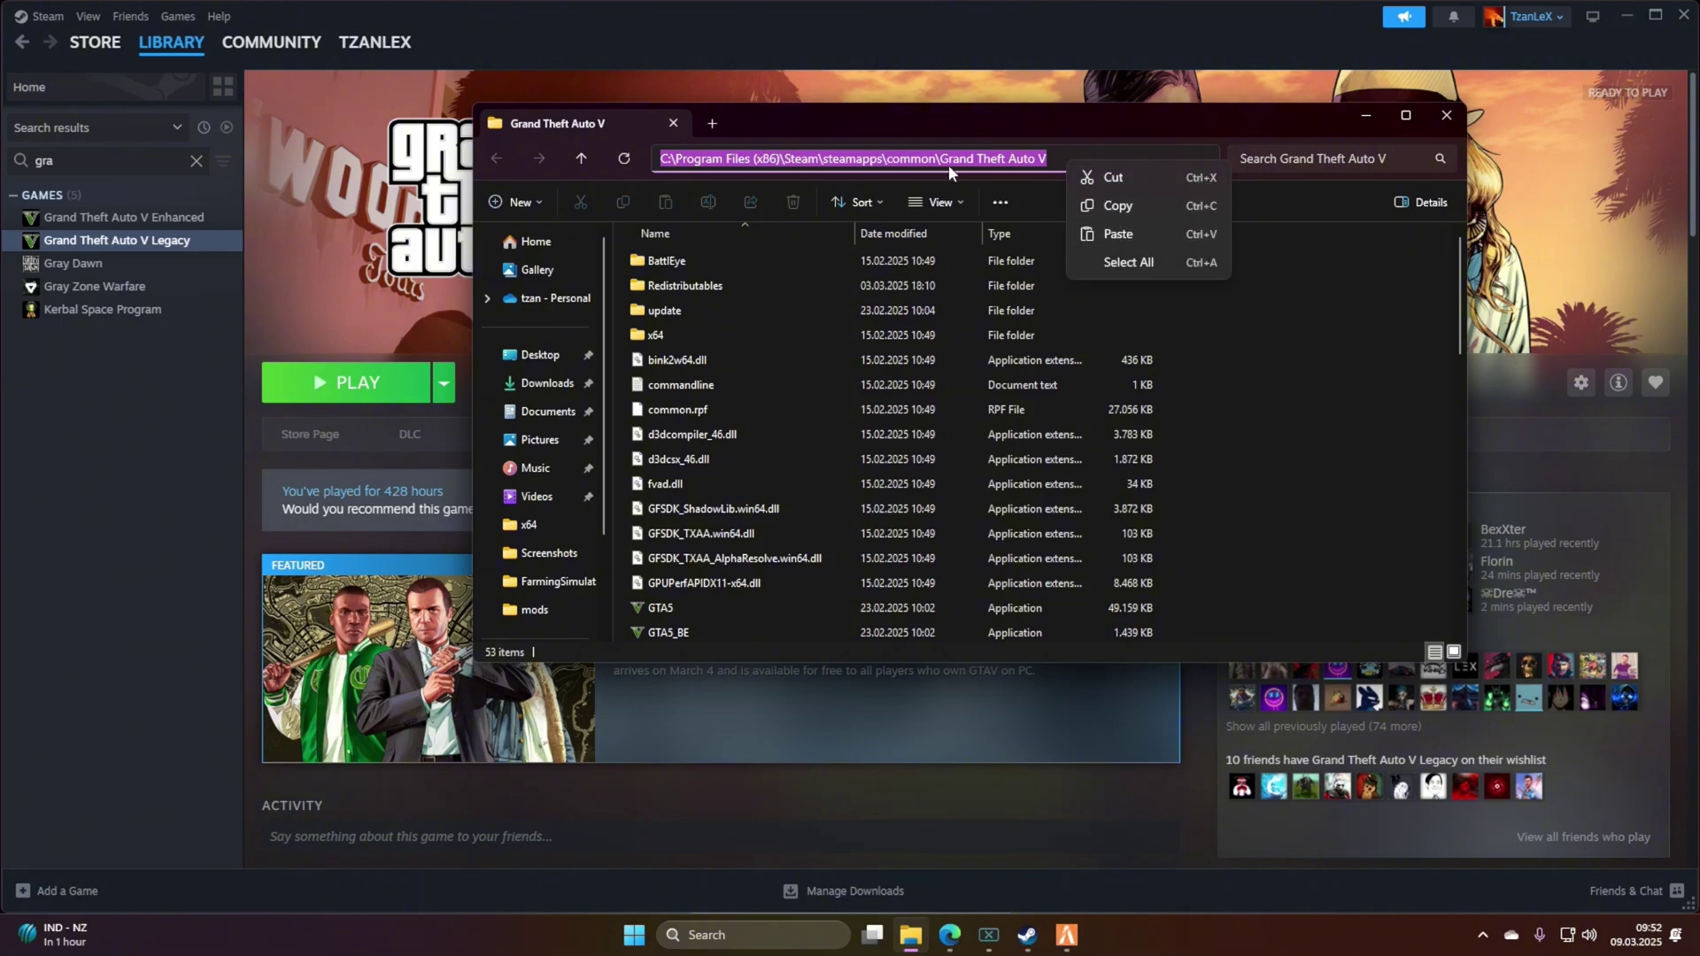
left_click(1117, 205)
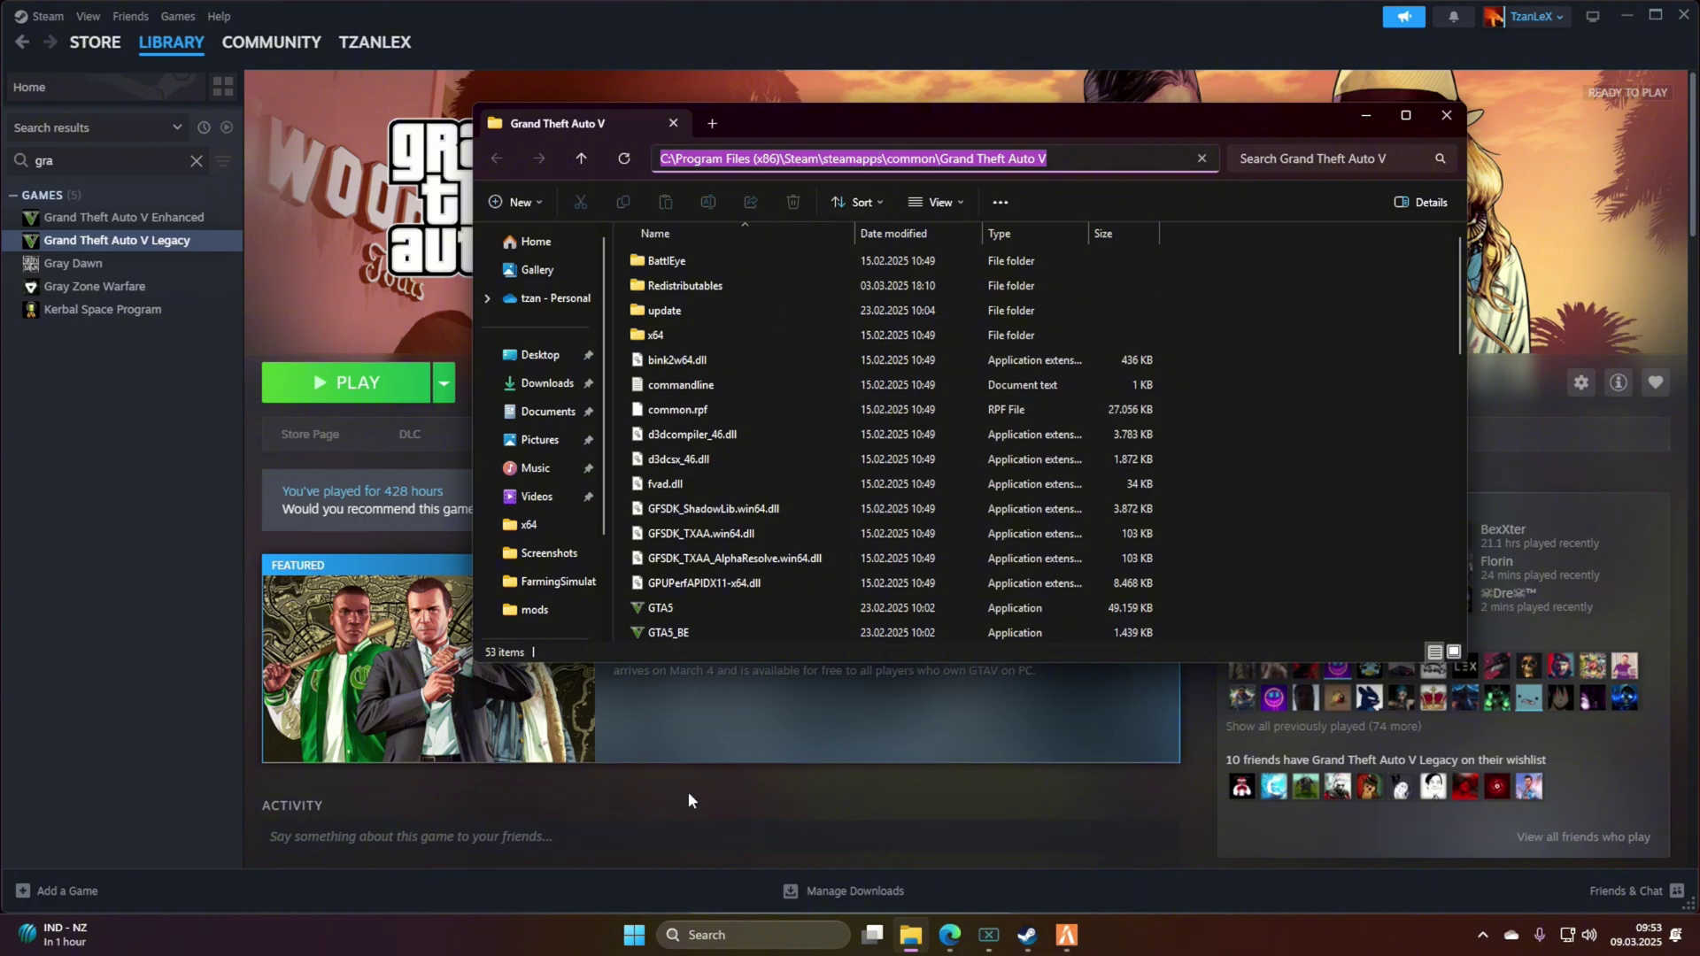
Return to FiveM's file dialog and open the pasted folder C:\Program Files (x86)\Steam\steamapps\common\Grand Theft Auto V.
left_click(910, 935)
left_click(1067, 935)
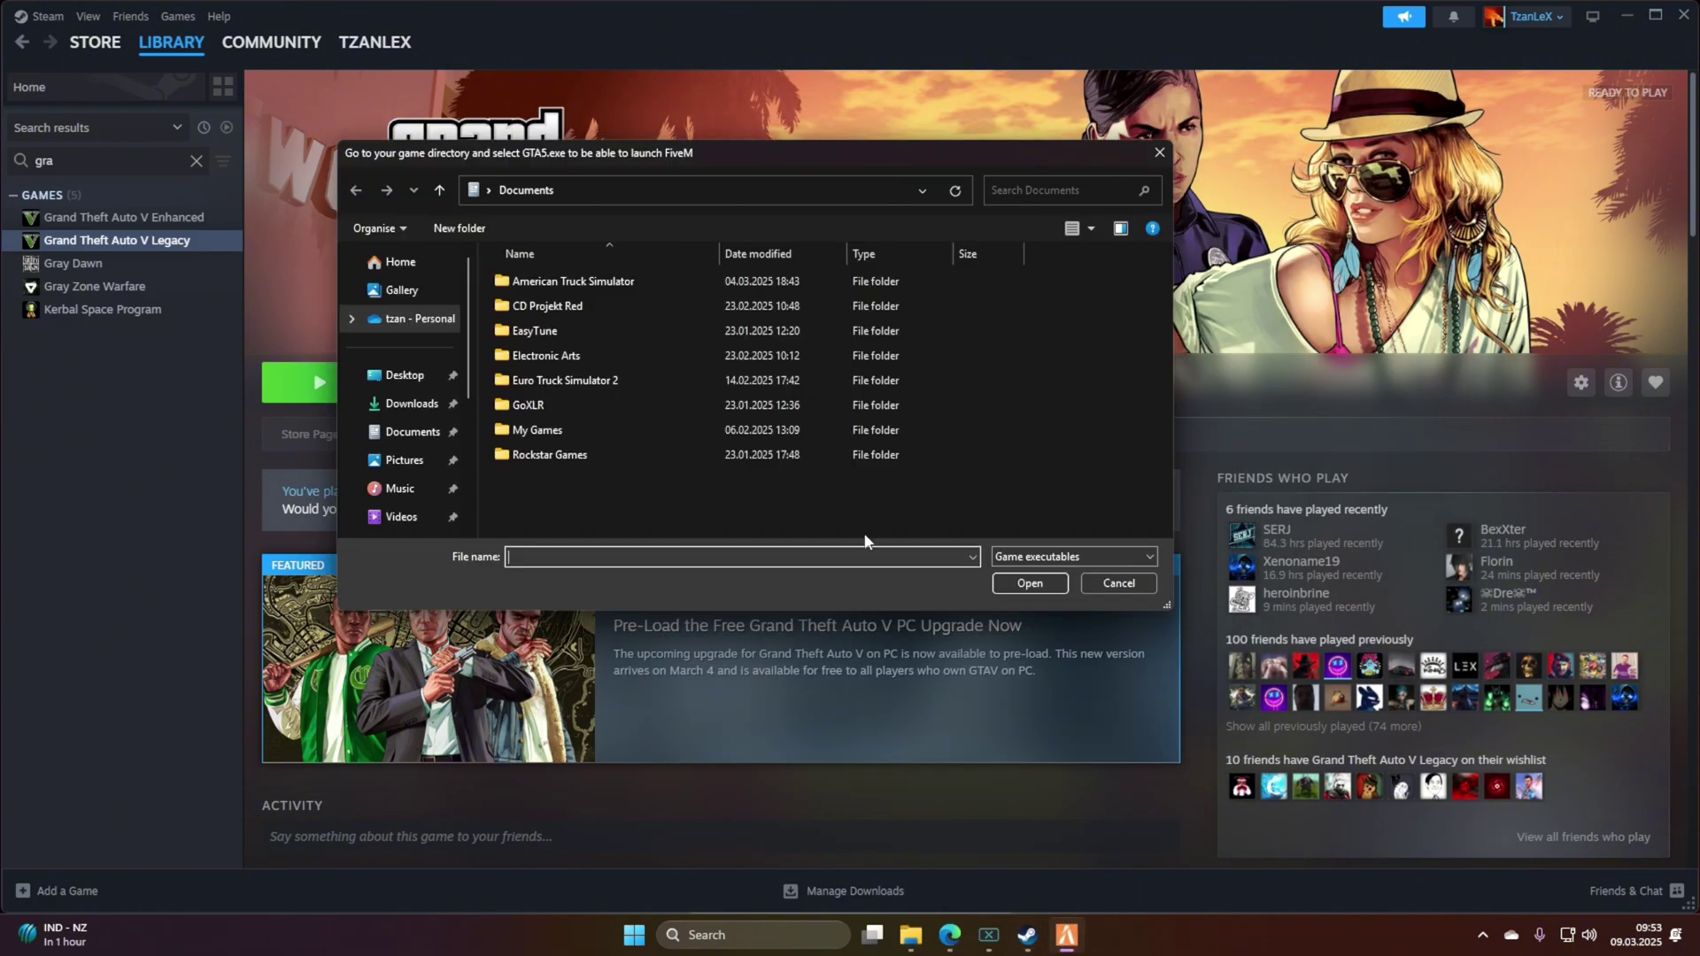
right_click(556, 557)
left_click(591, 636)
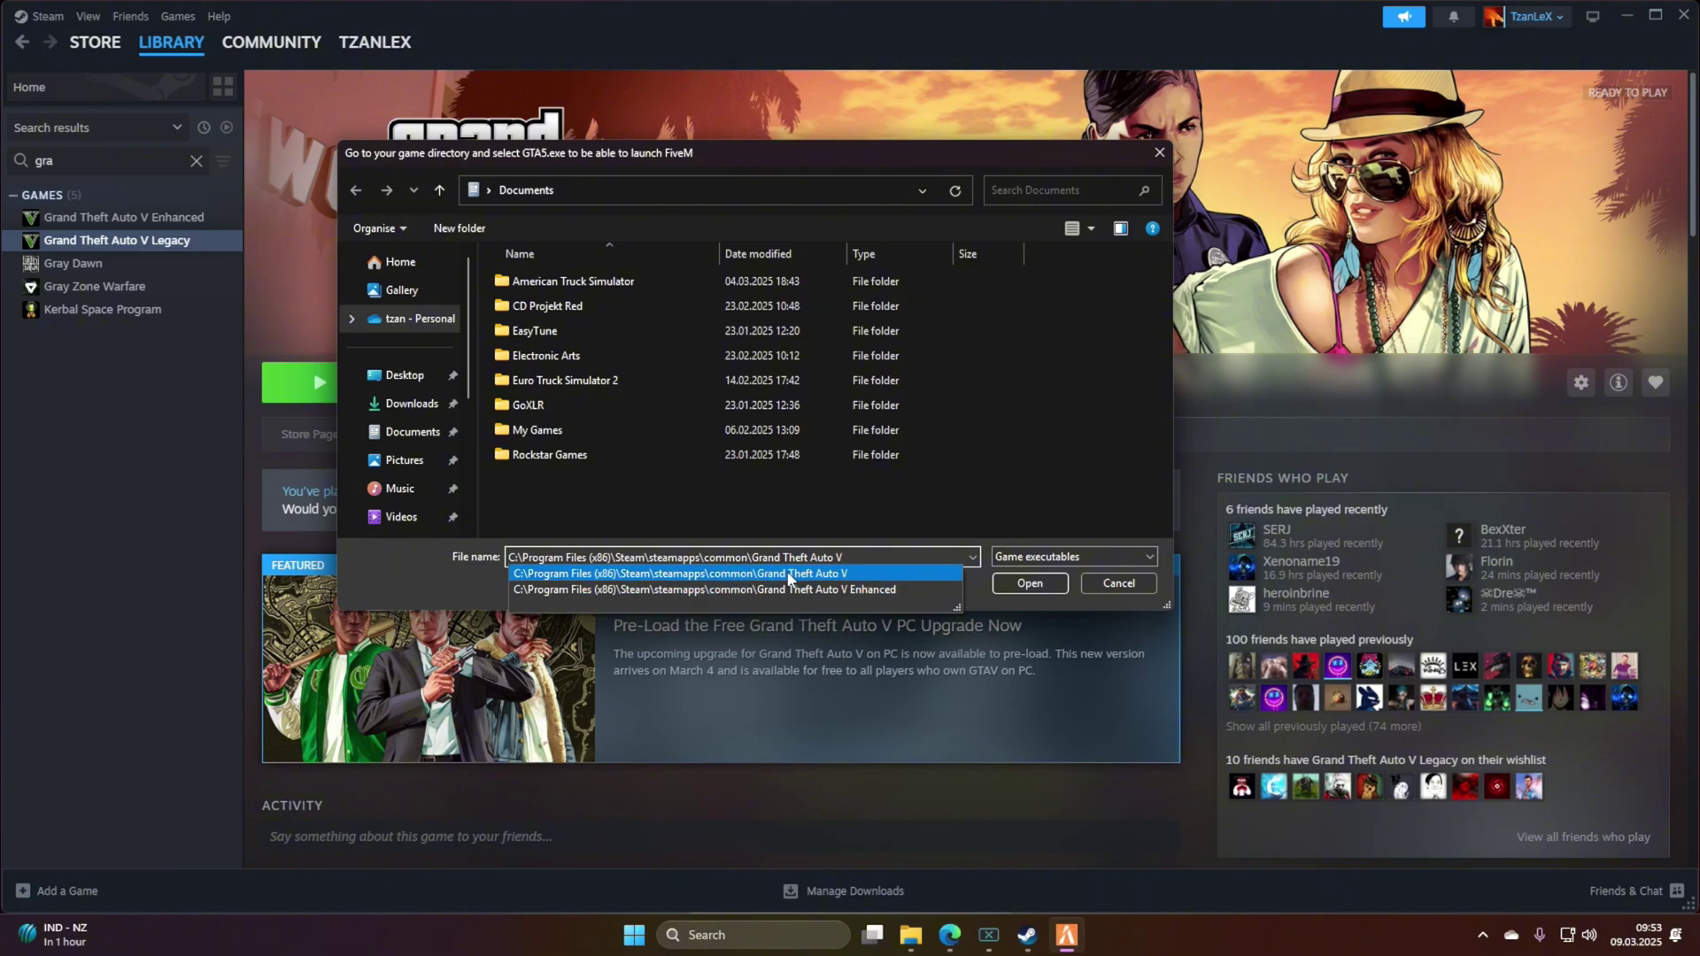
left_click(1028, 582)
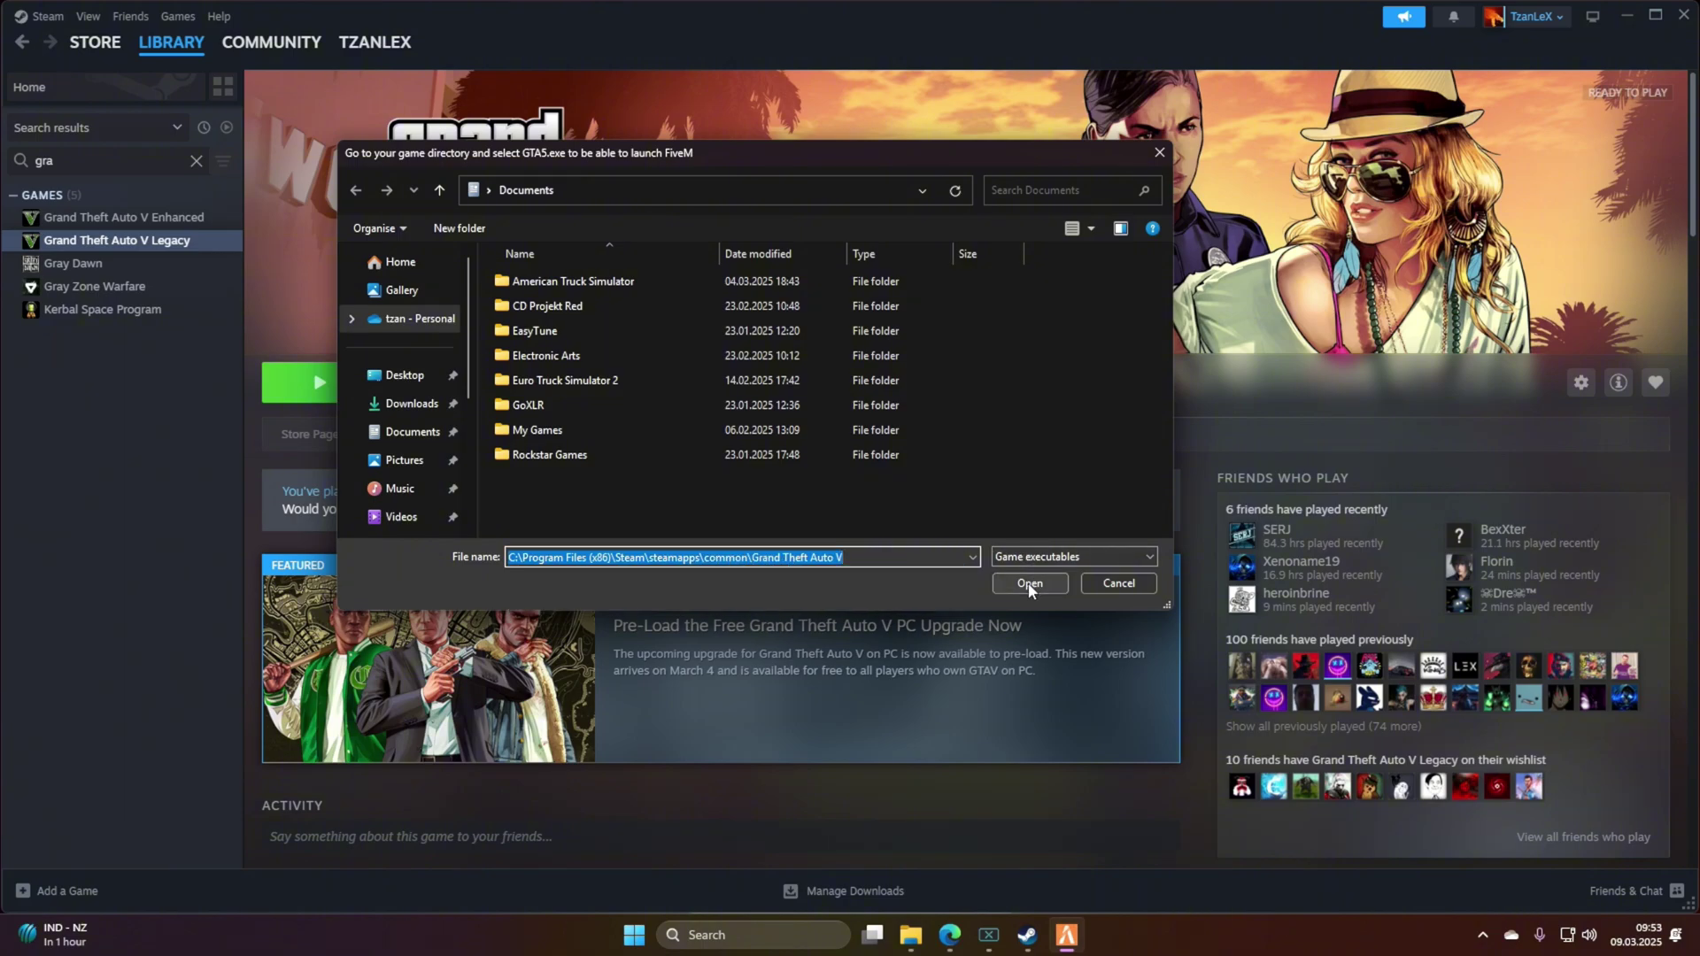
left_click(1028, 583)
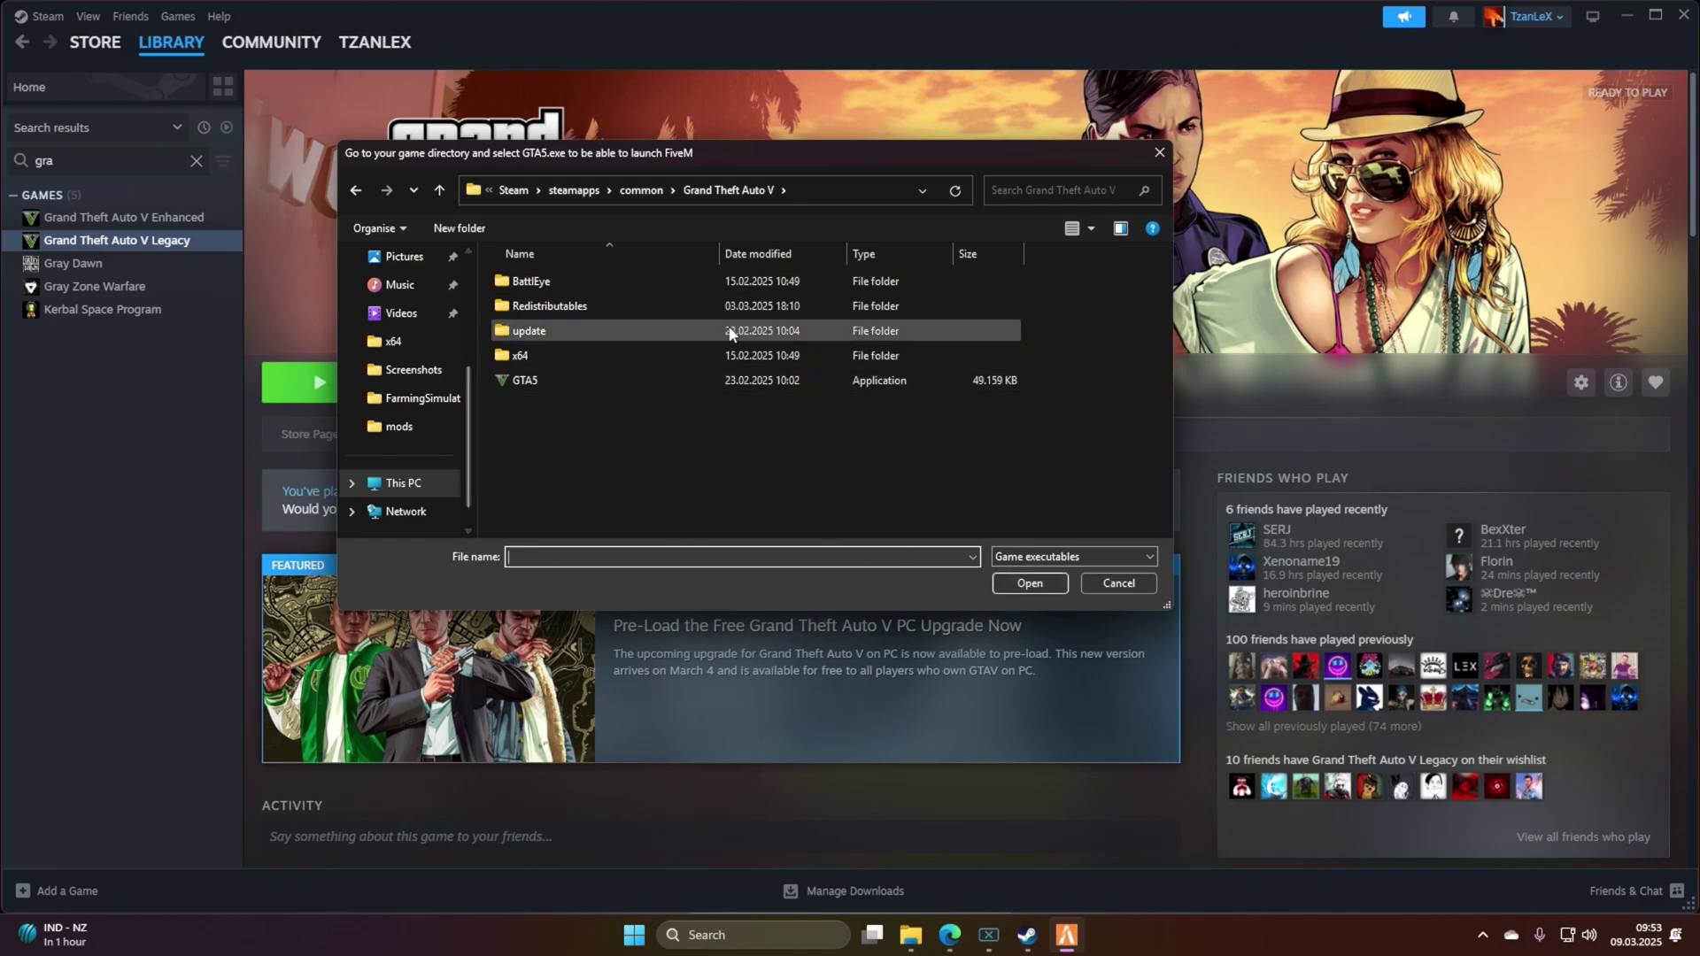
Choose GTA5 as the game executable for FiveM and approve the local game data update.
left_click(529, 388)
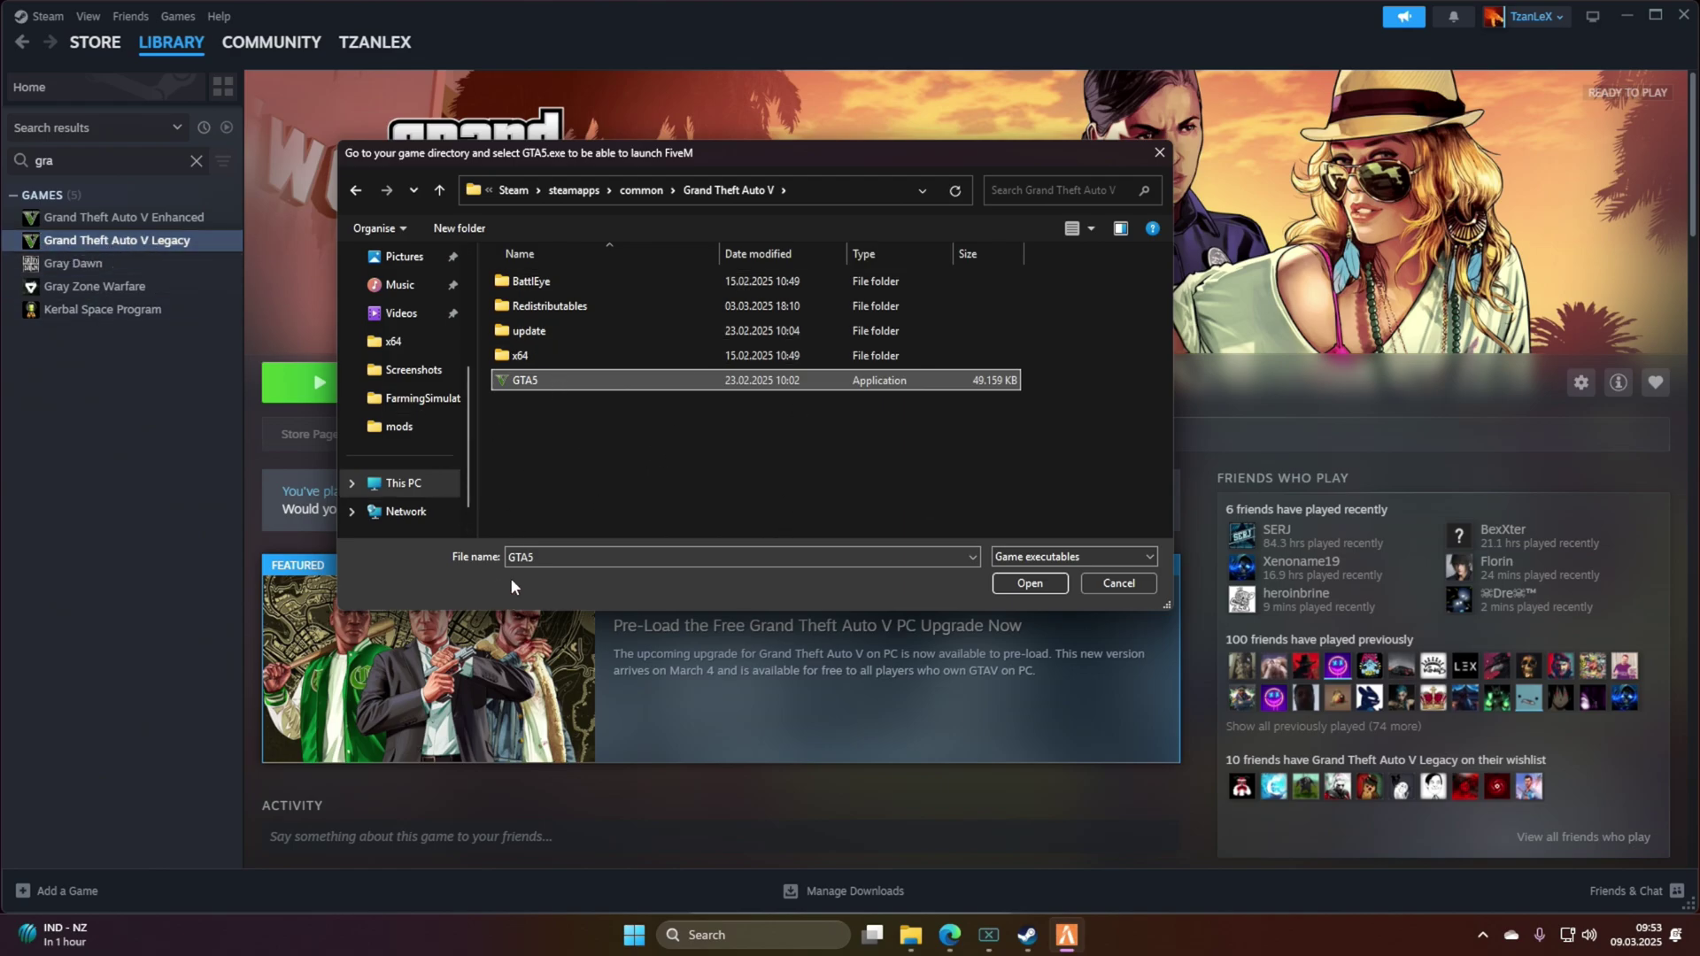
left_click(559, 480)
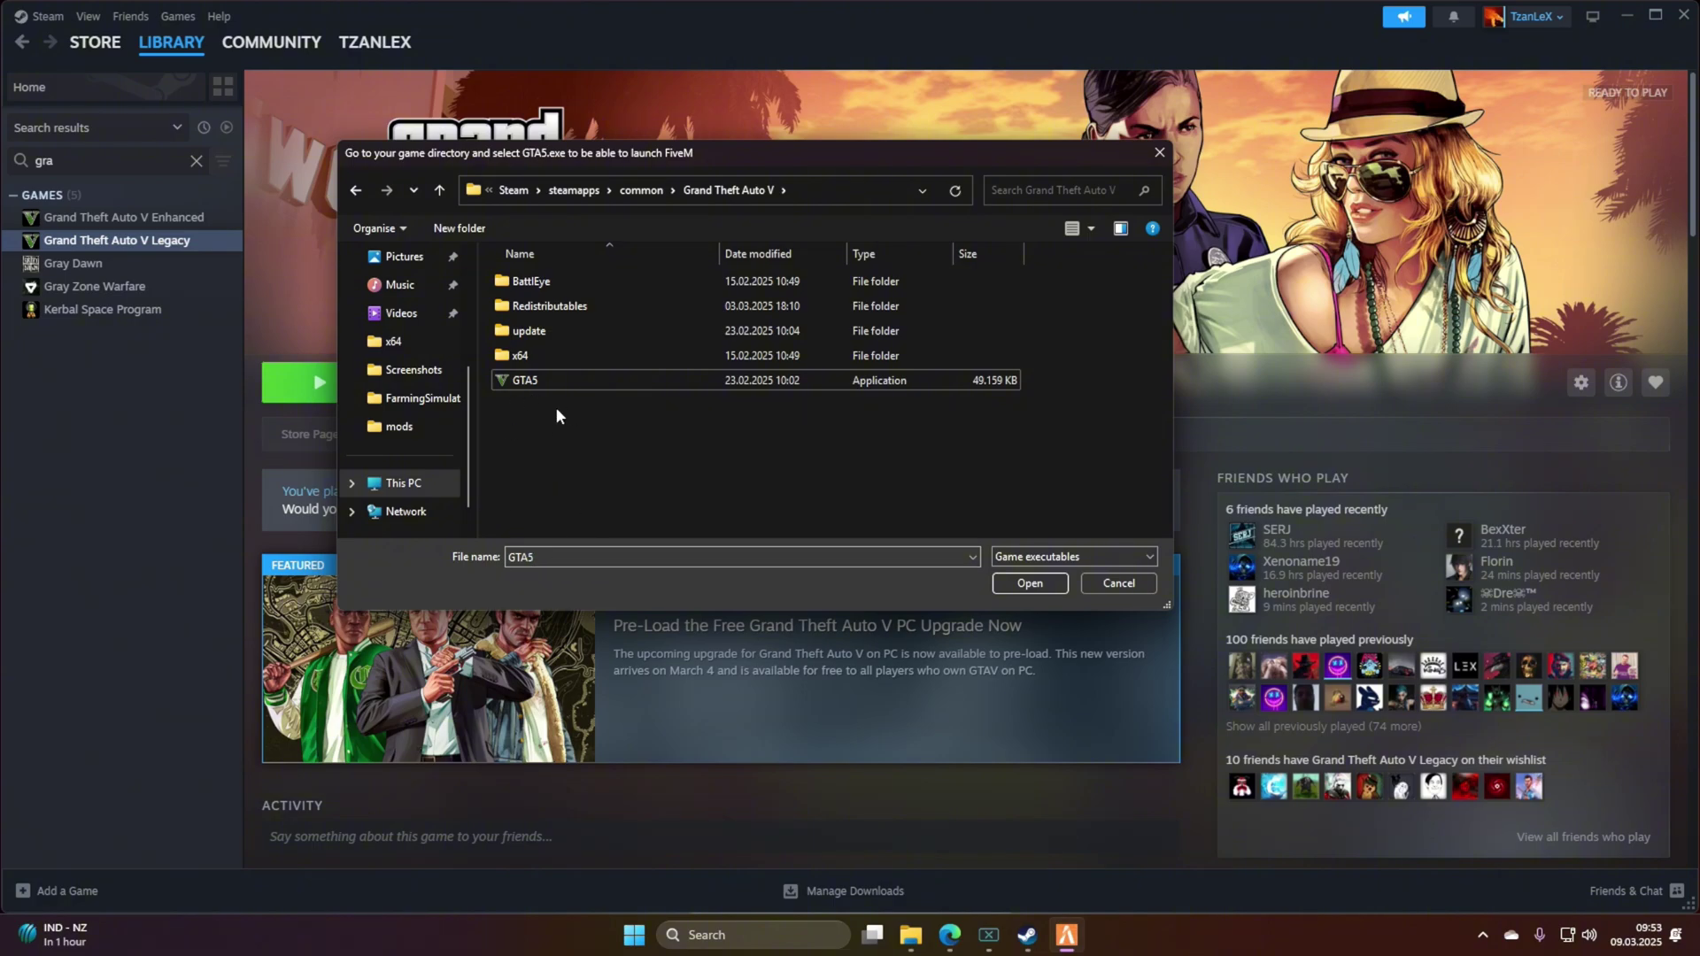
left_click(1031, 584)
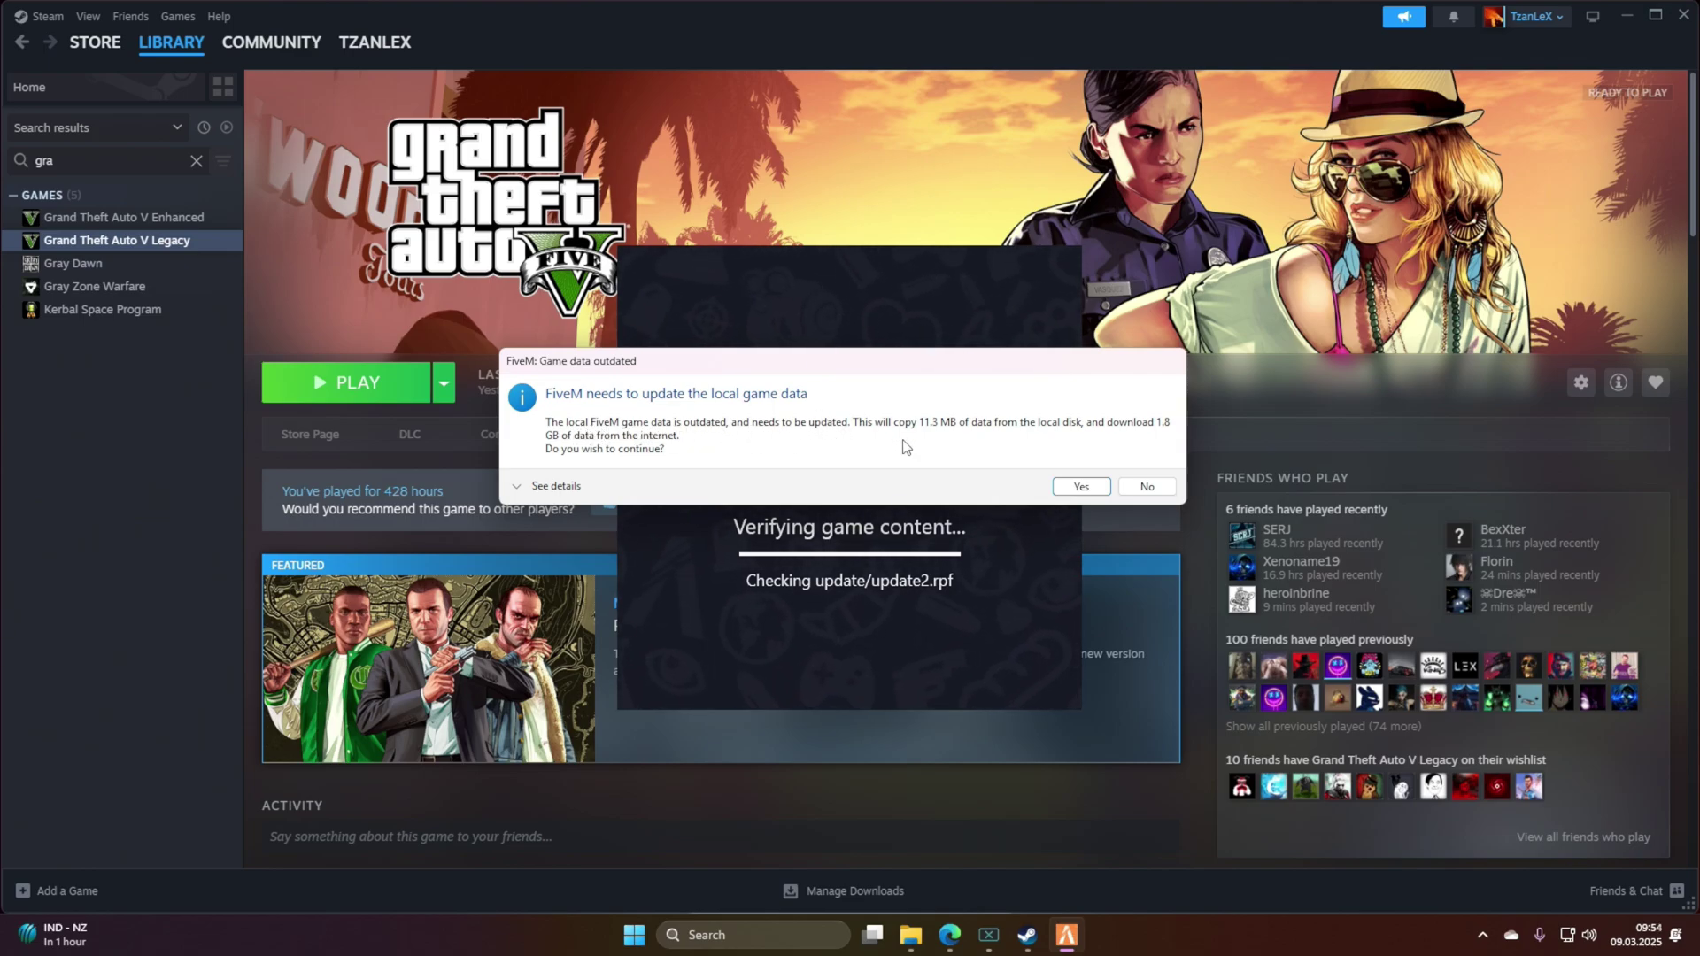
left_click(1082, 487)
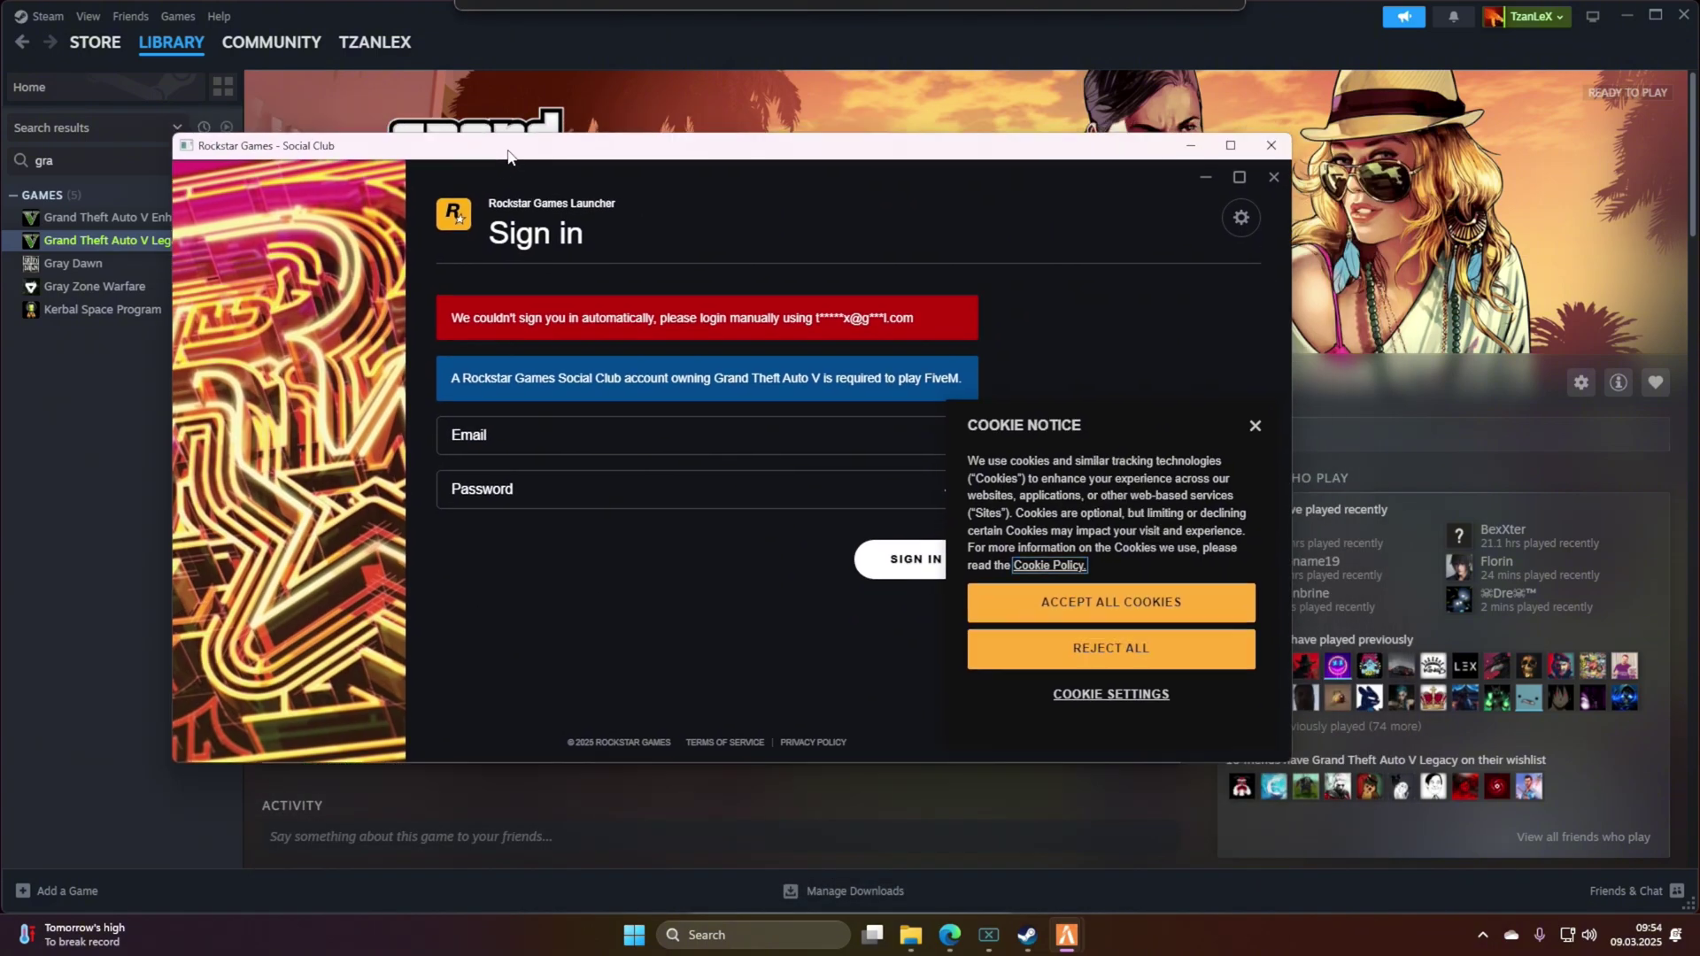
Accept all cookies in the Rockstar Games window and sign in with the account's email and password.
left_click_drag(623, 162, 653, 109)
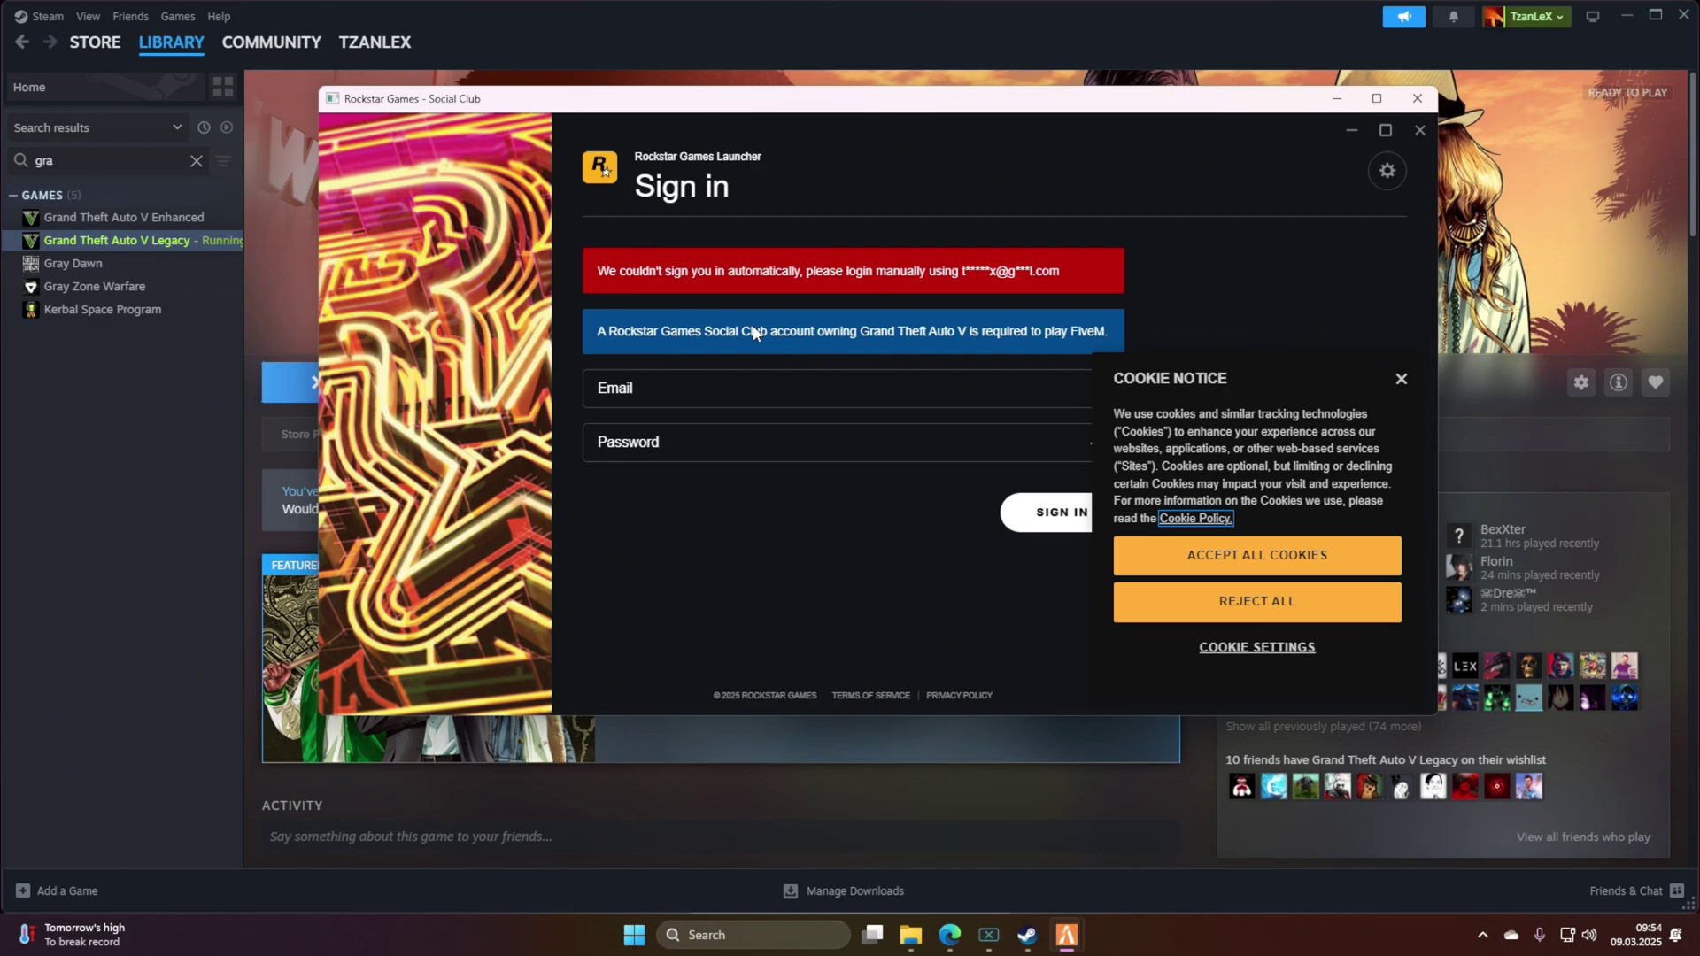
left_click(1250, 558)
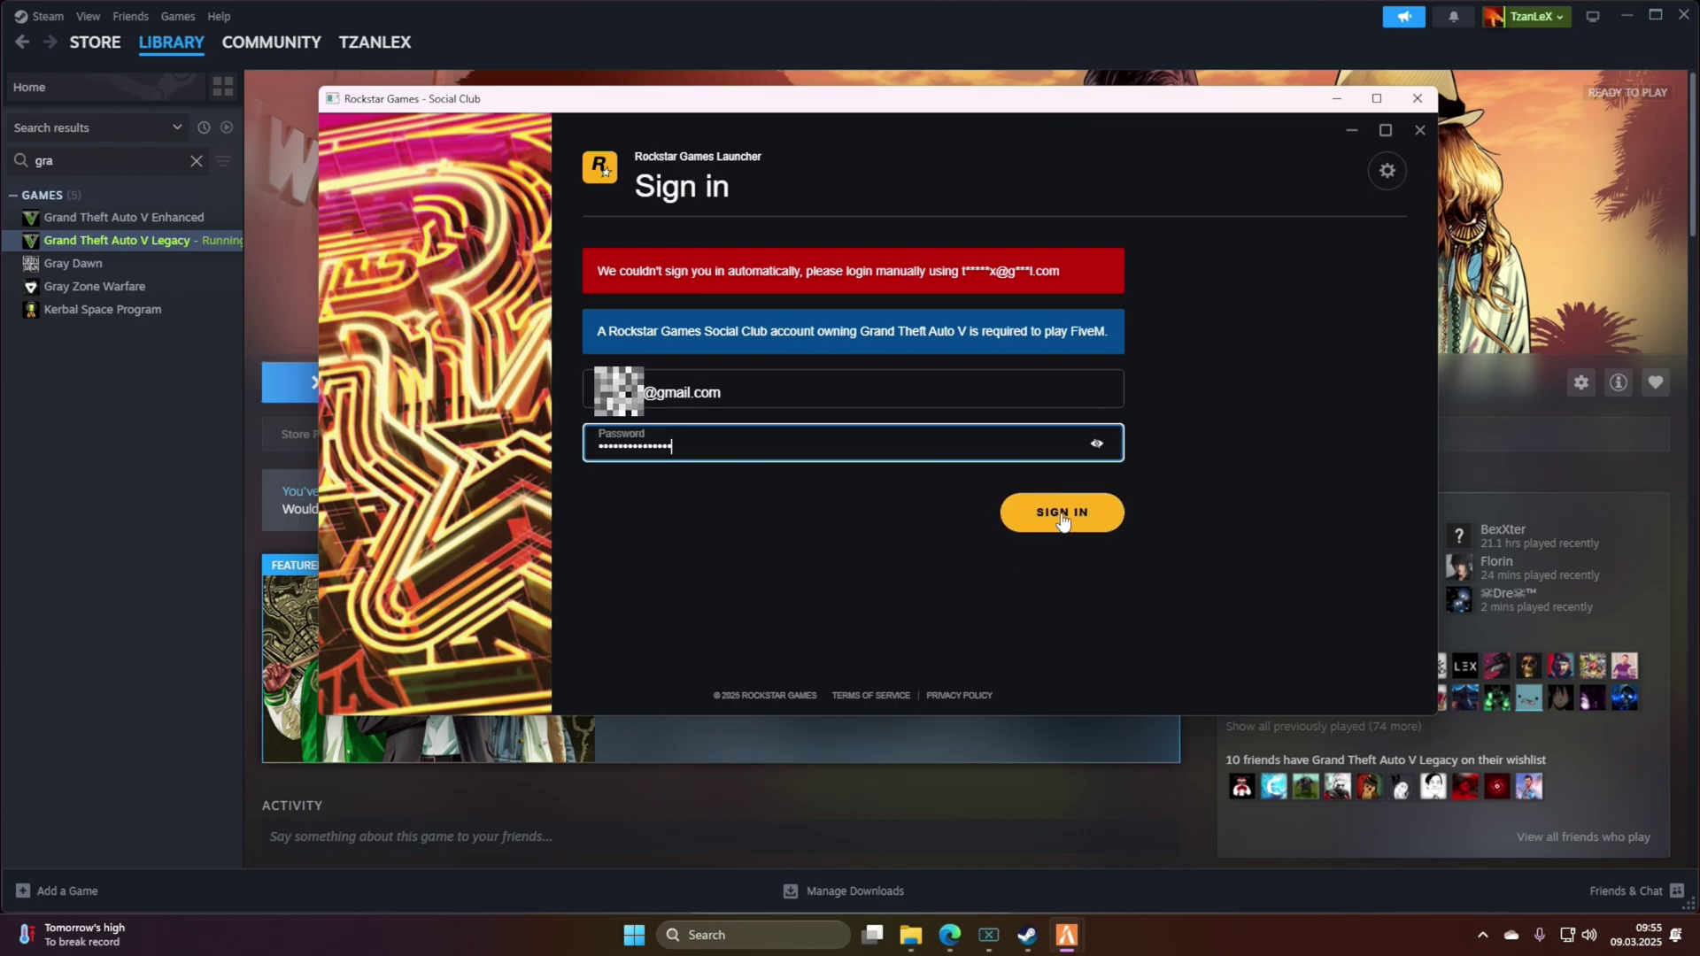
left_click(1062, 515)
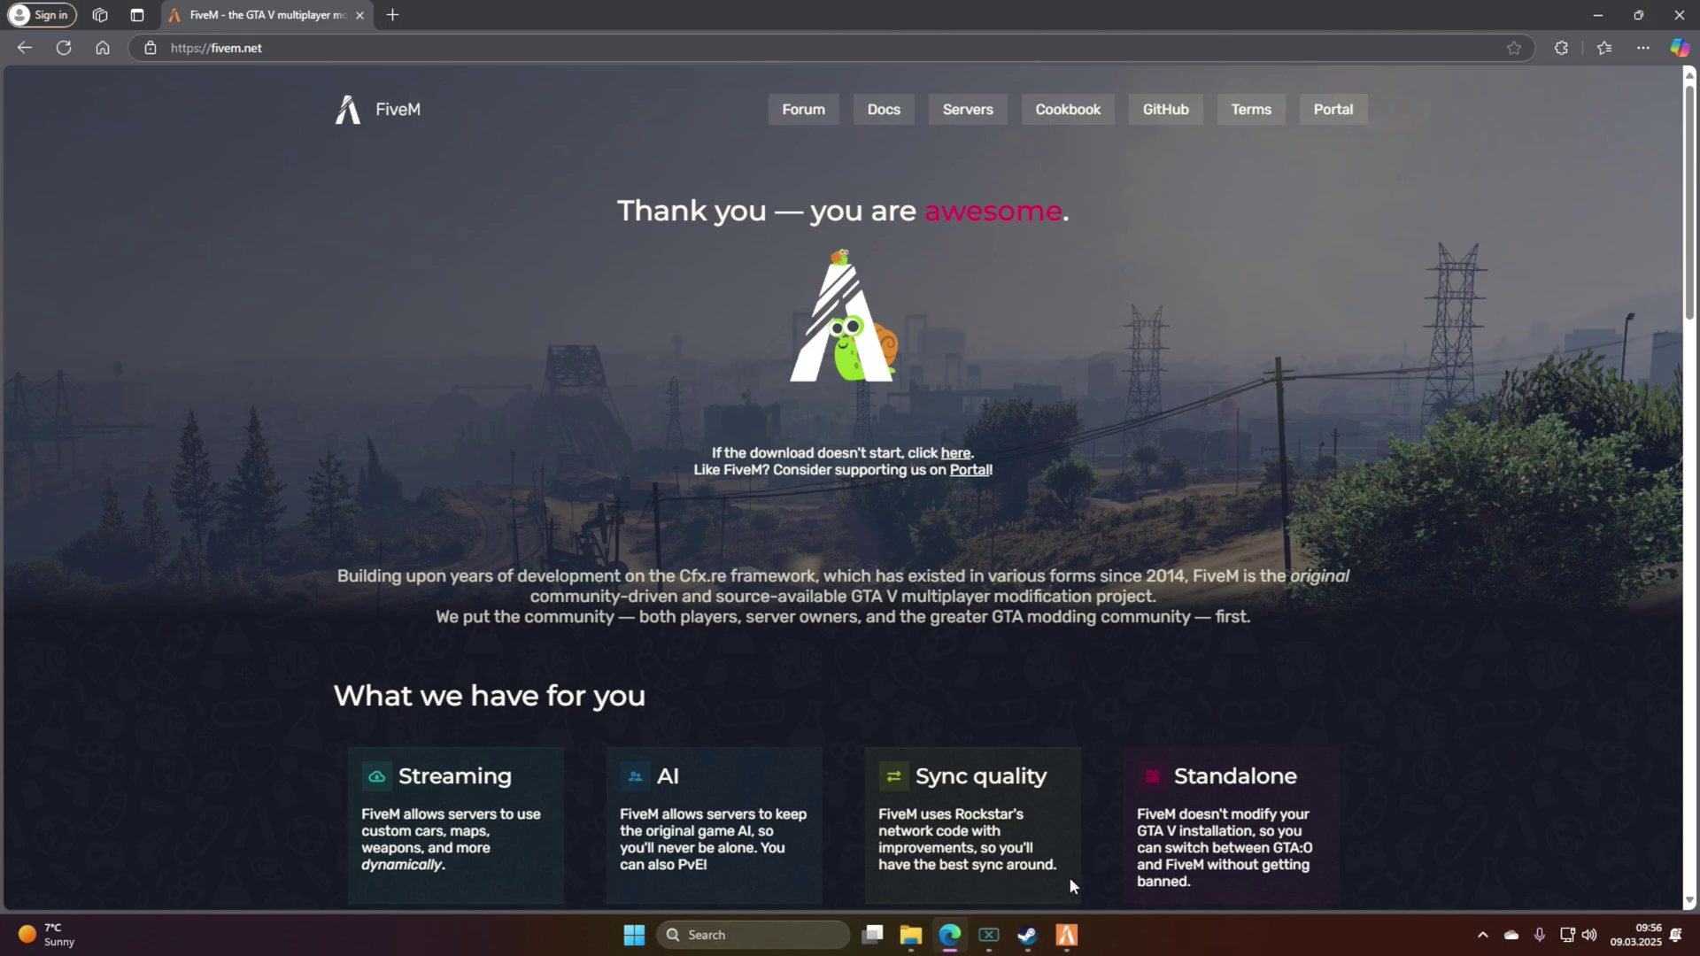
Switch to FiveM to accept the Terms of Service and skip the Cfx.re account linking without being asked again.
left_click(1072, 951)
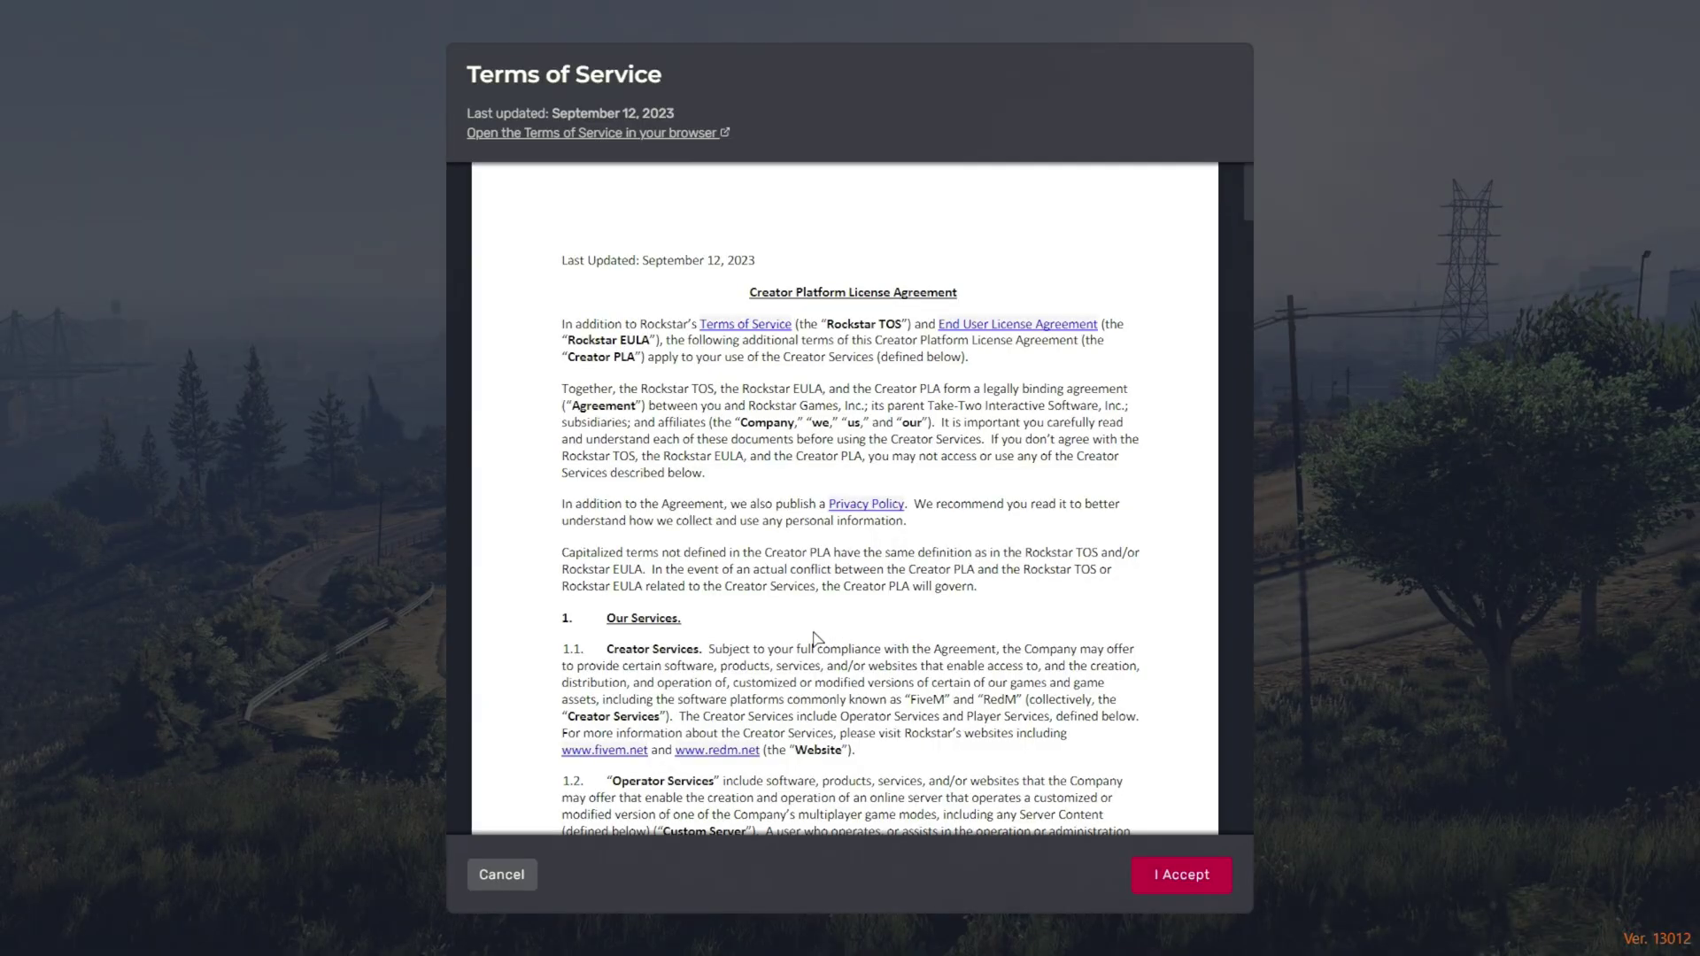
scroll(1059, 576, "down", 10)
left_click_drag(1248, 297, 1202, 793)
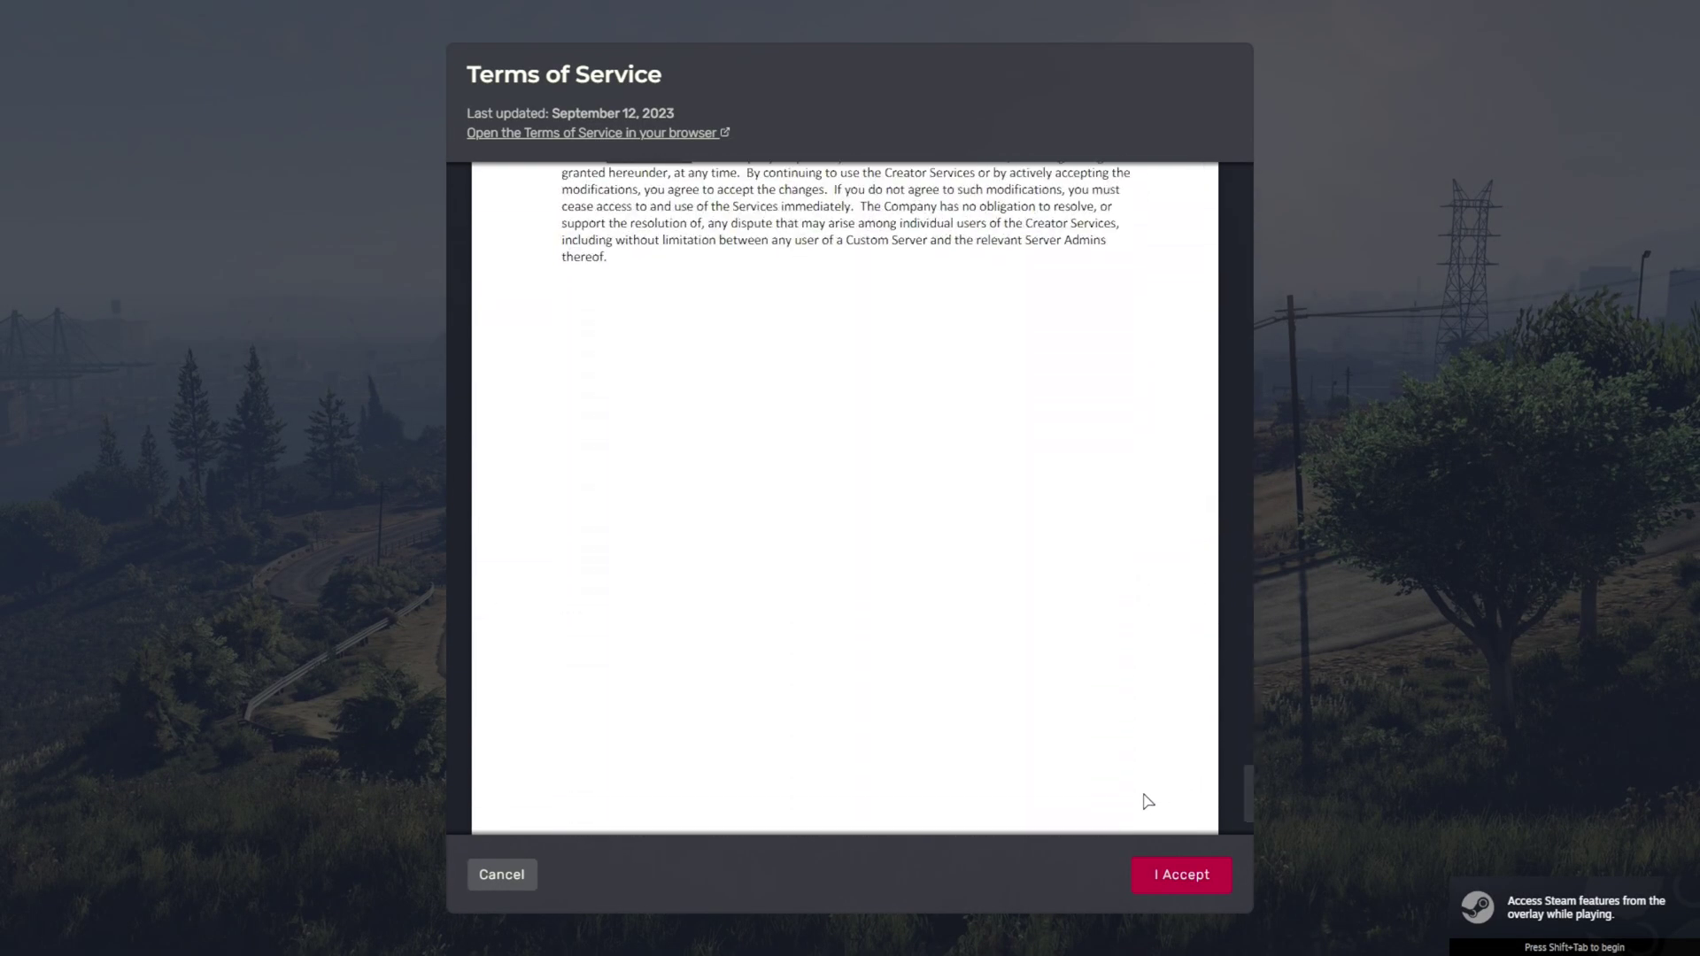
scroll(1256, 806, "down", 2)
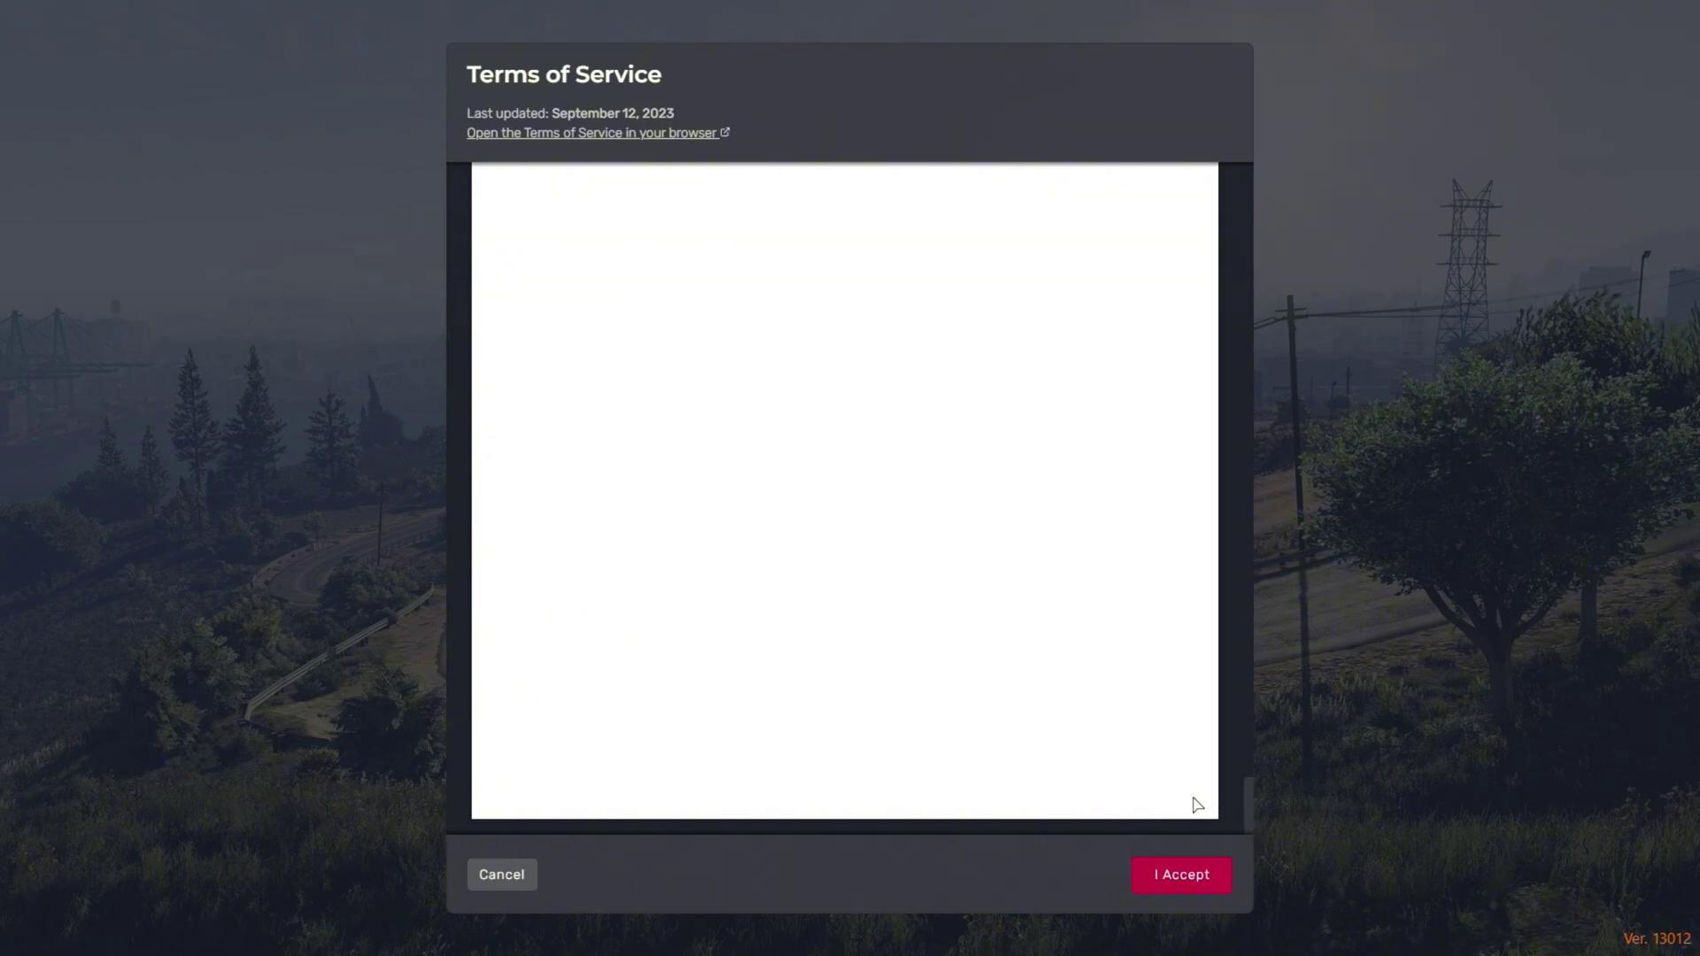
left_click(1184, 877)
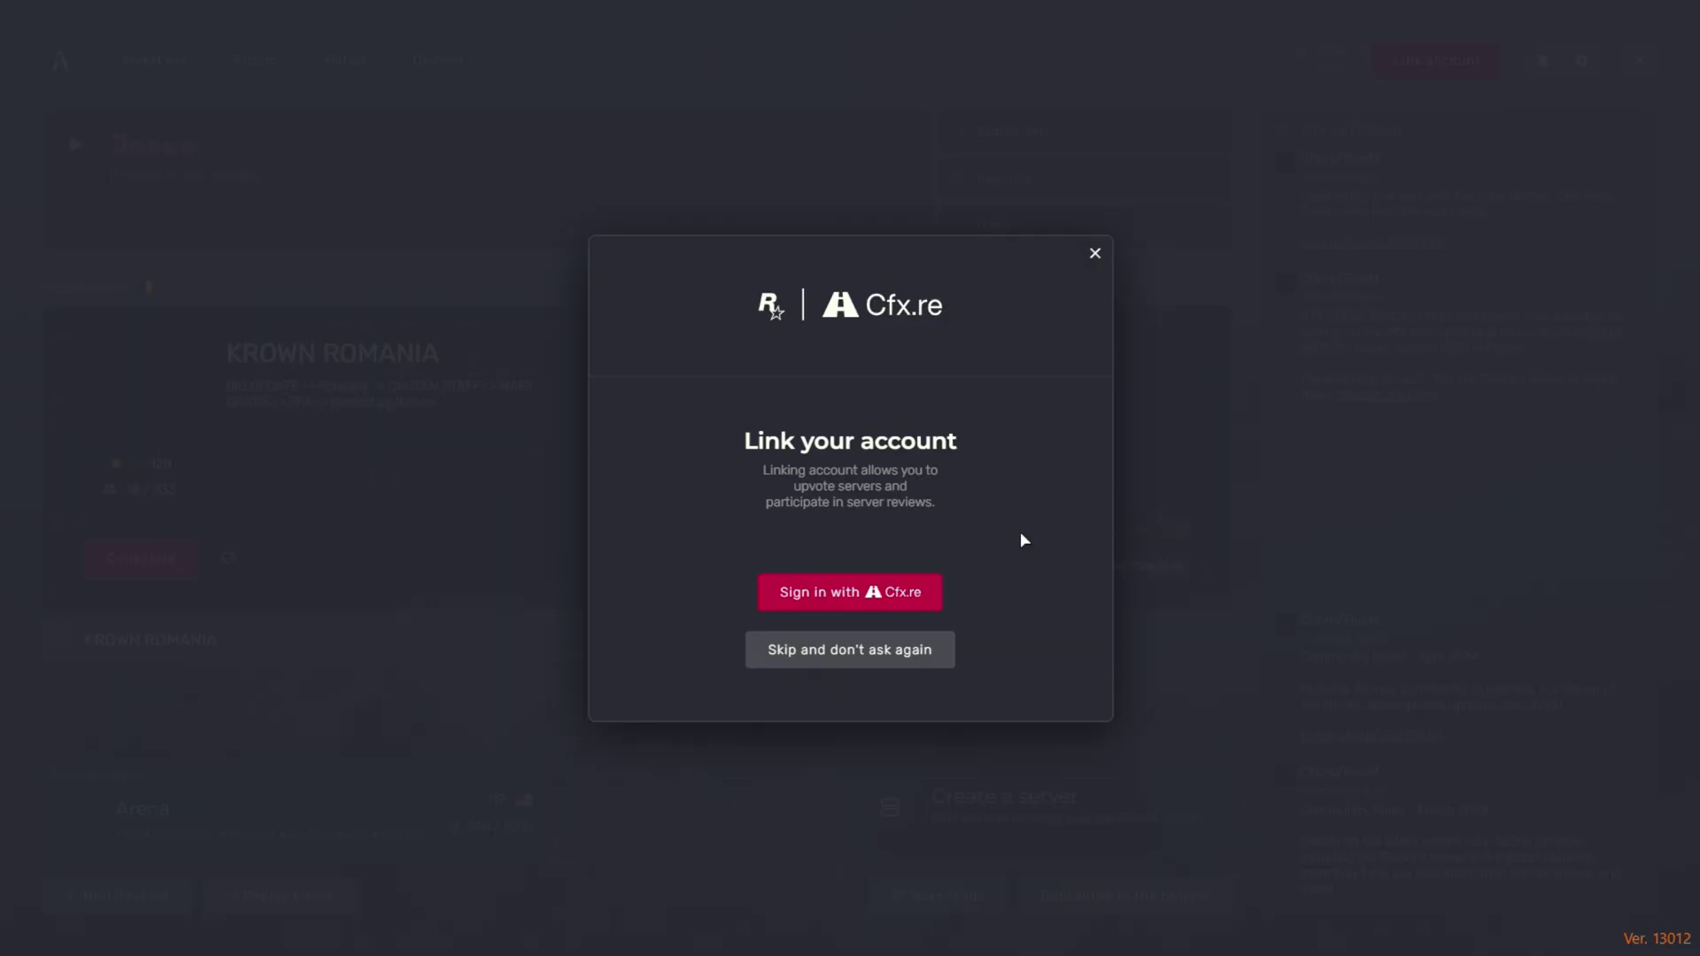
left_click(886, 660)
Turn off the main menu music in FiveM's interface settings.
left_click(1583, 64)
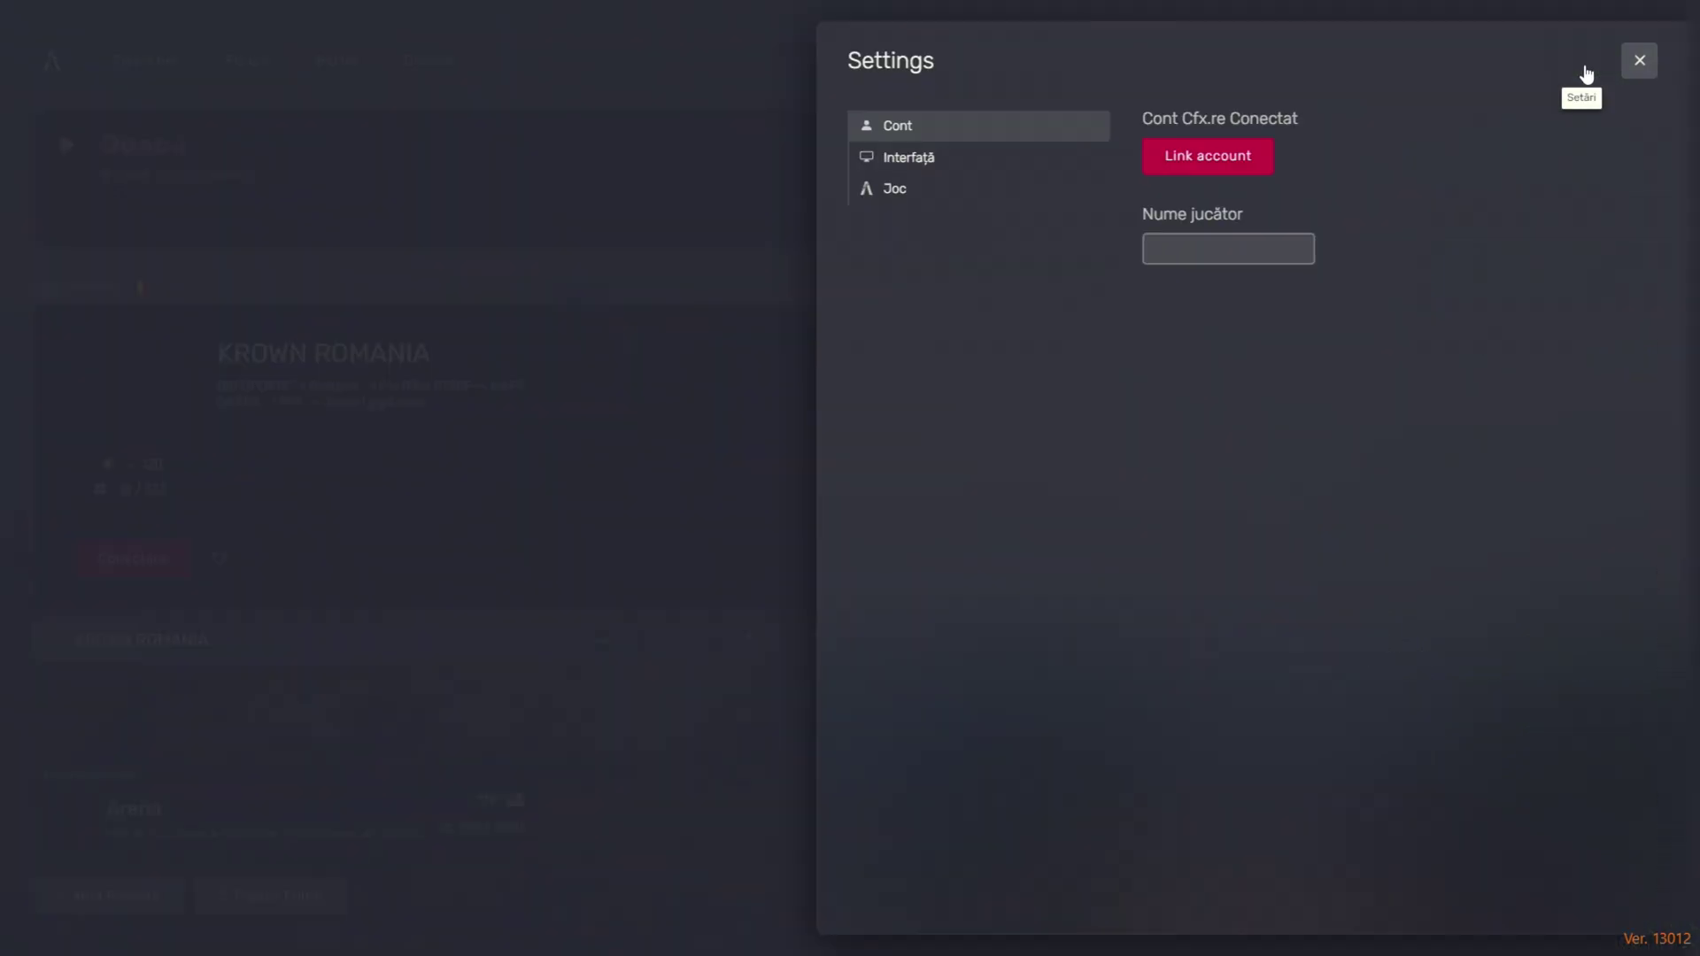
left_click(918, 165)
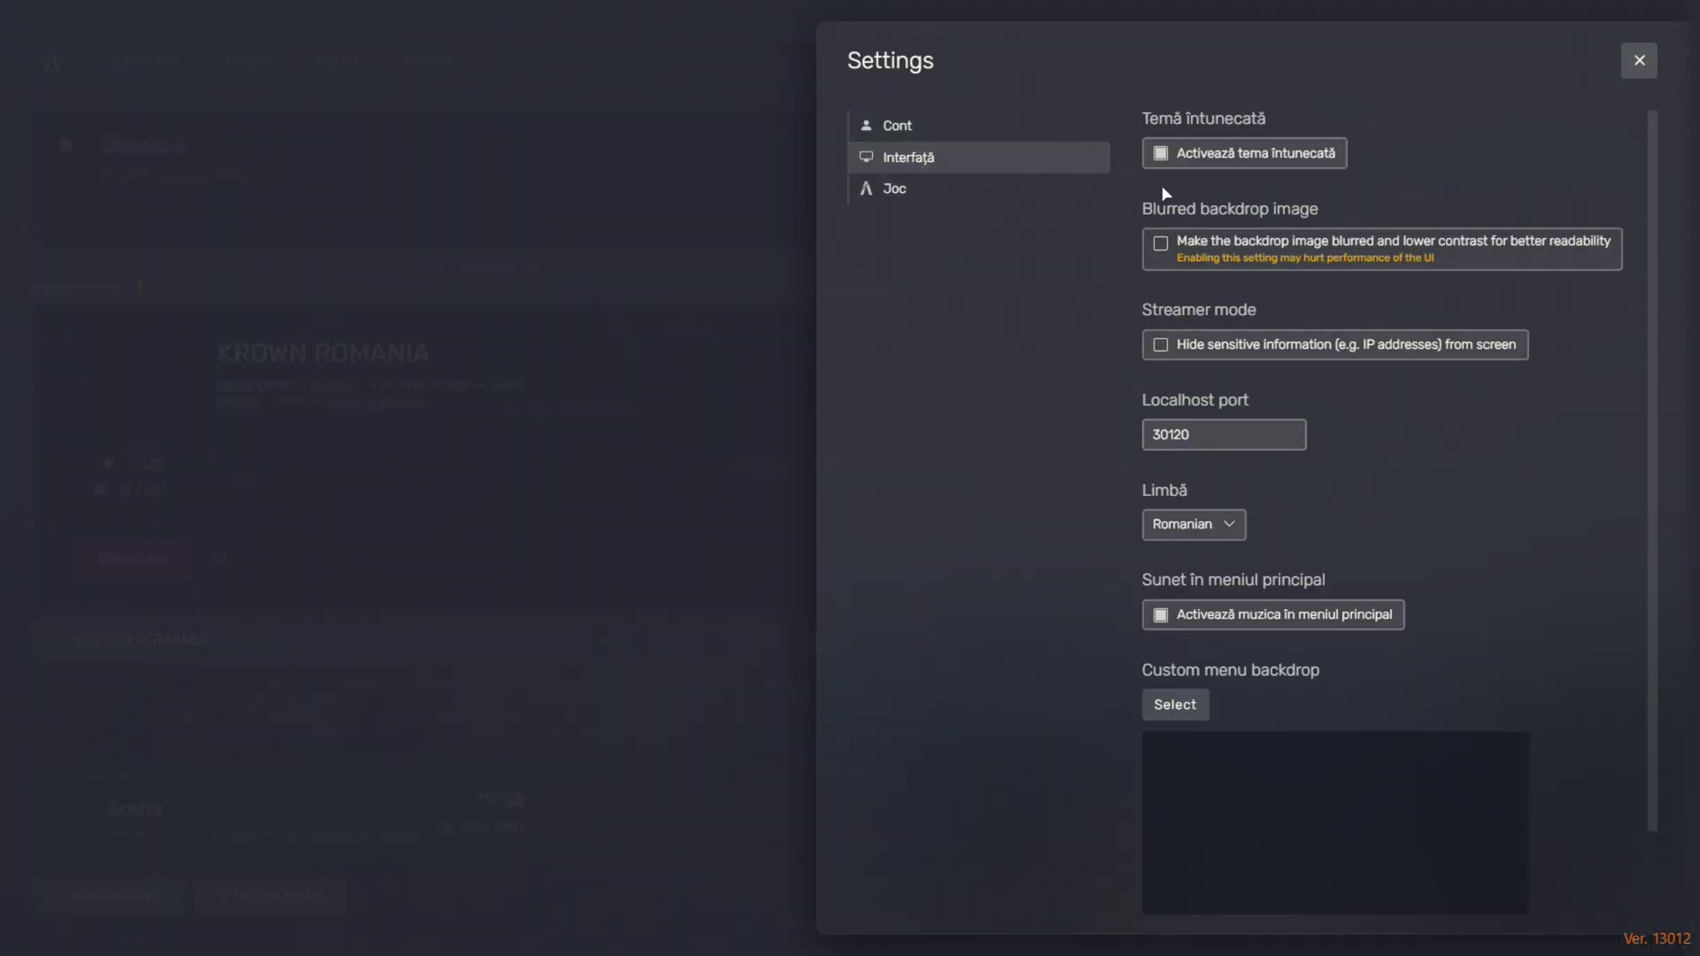
scroll(1177, 416, "down", 1)
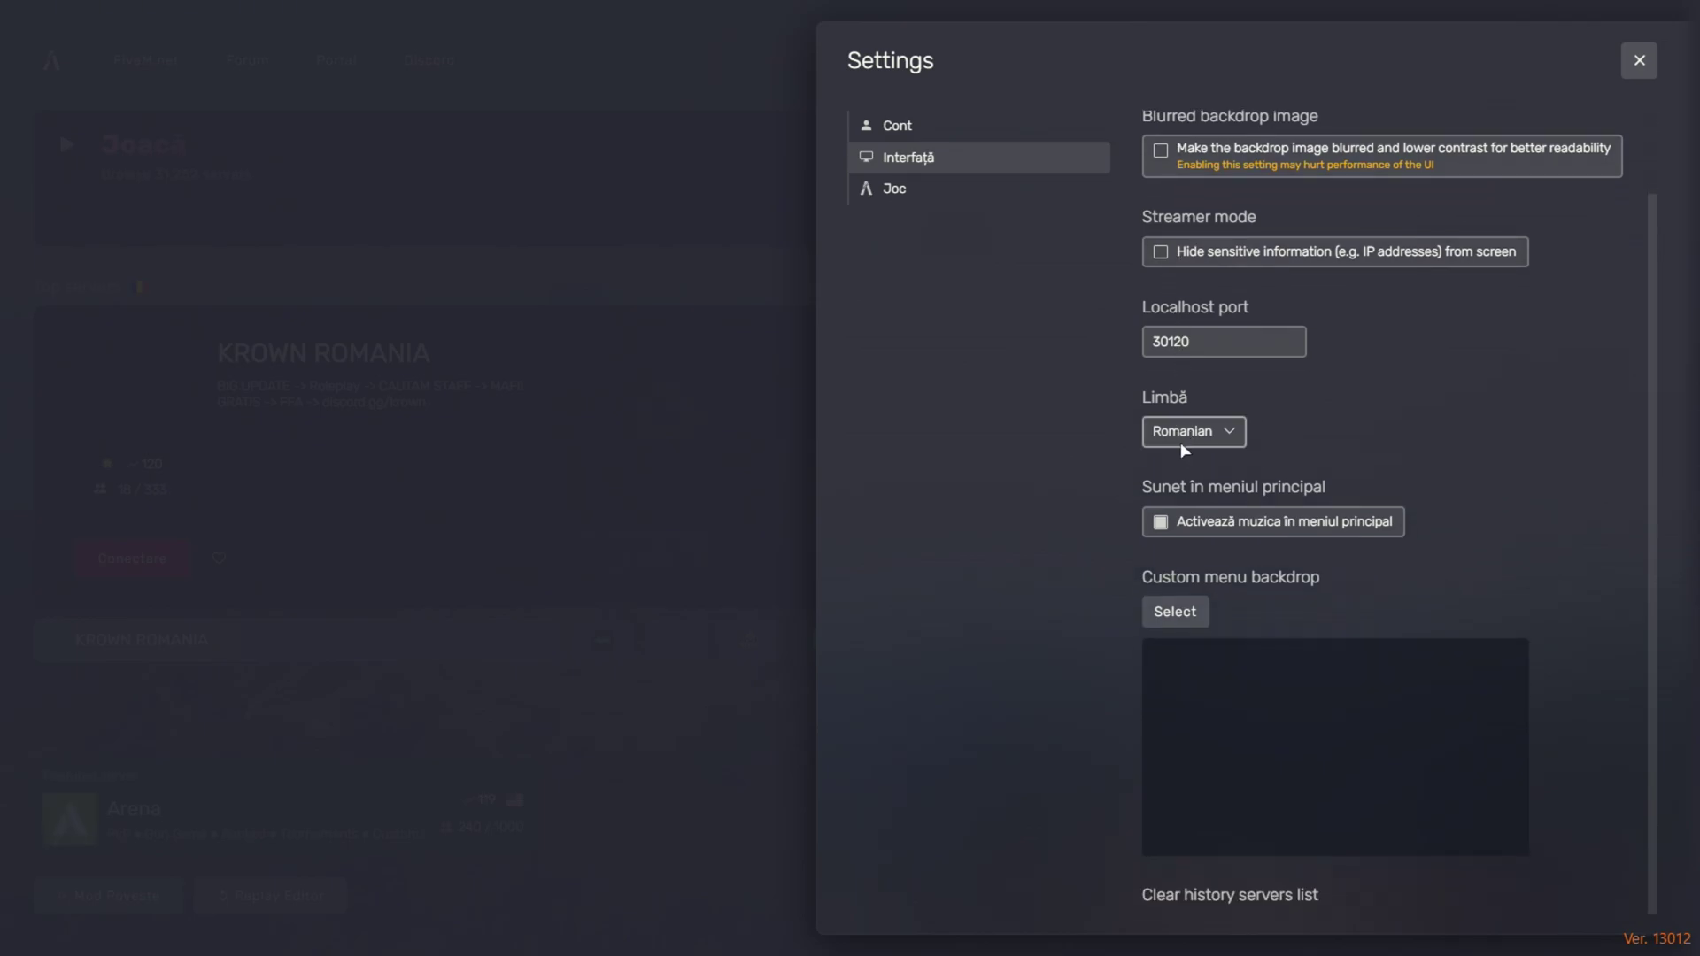
left_click(1160, 522)
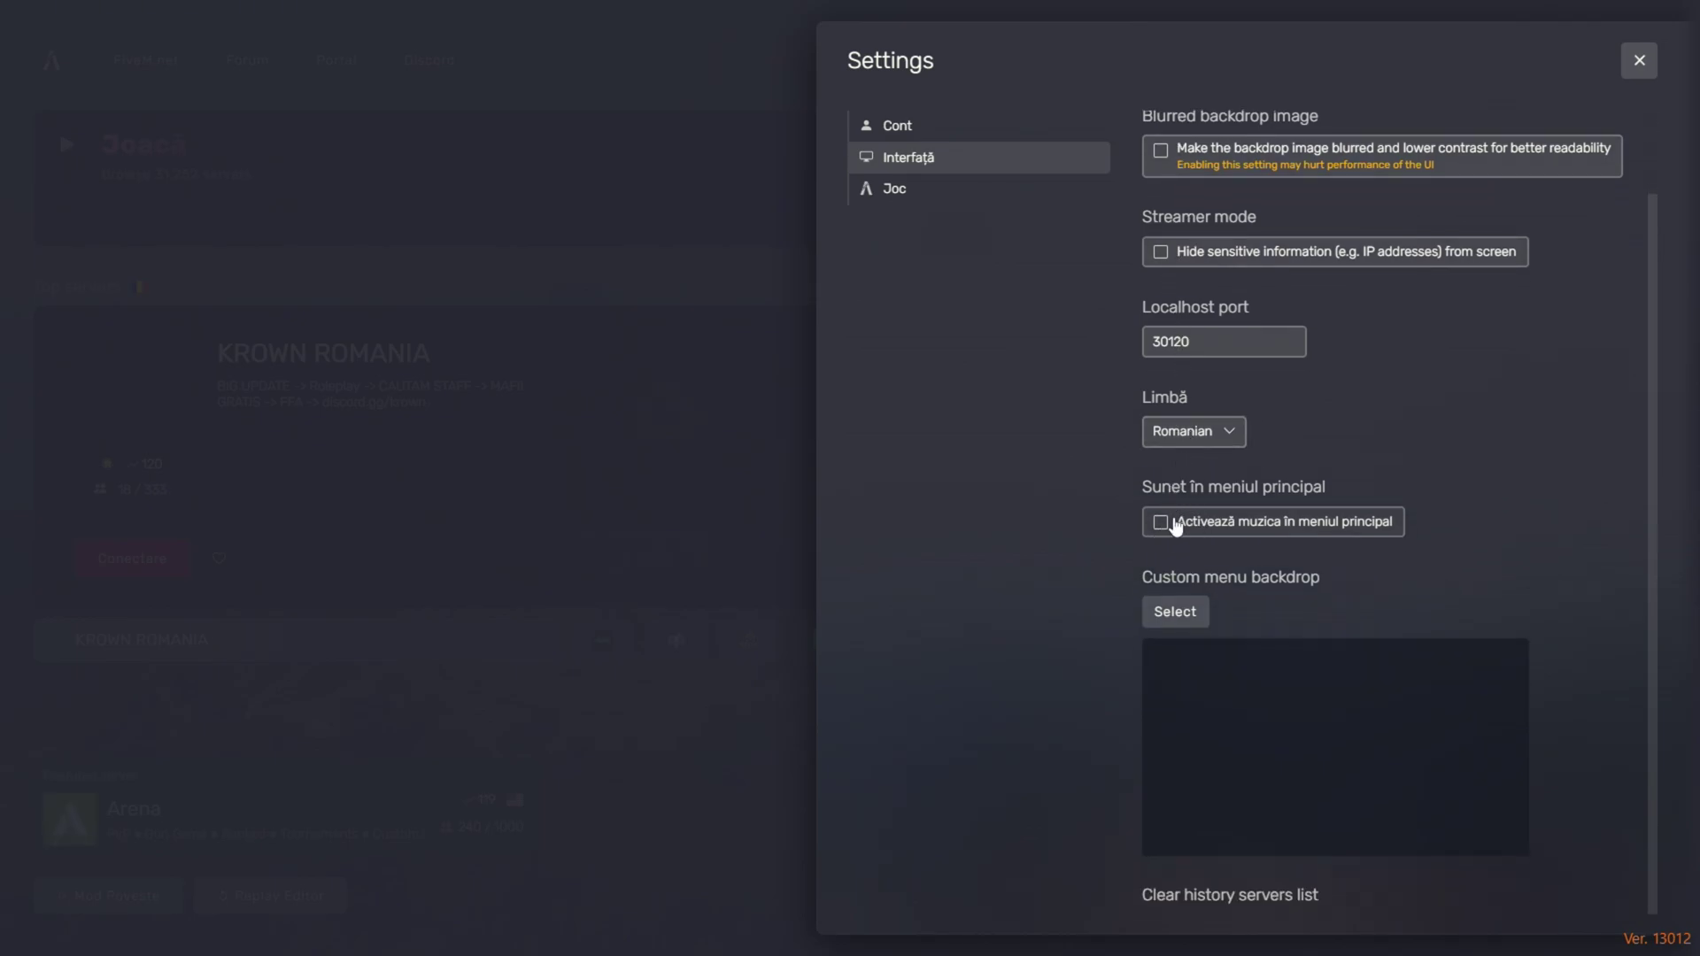